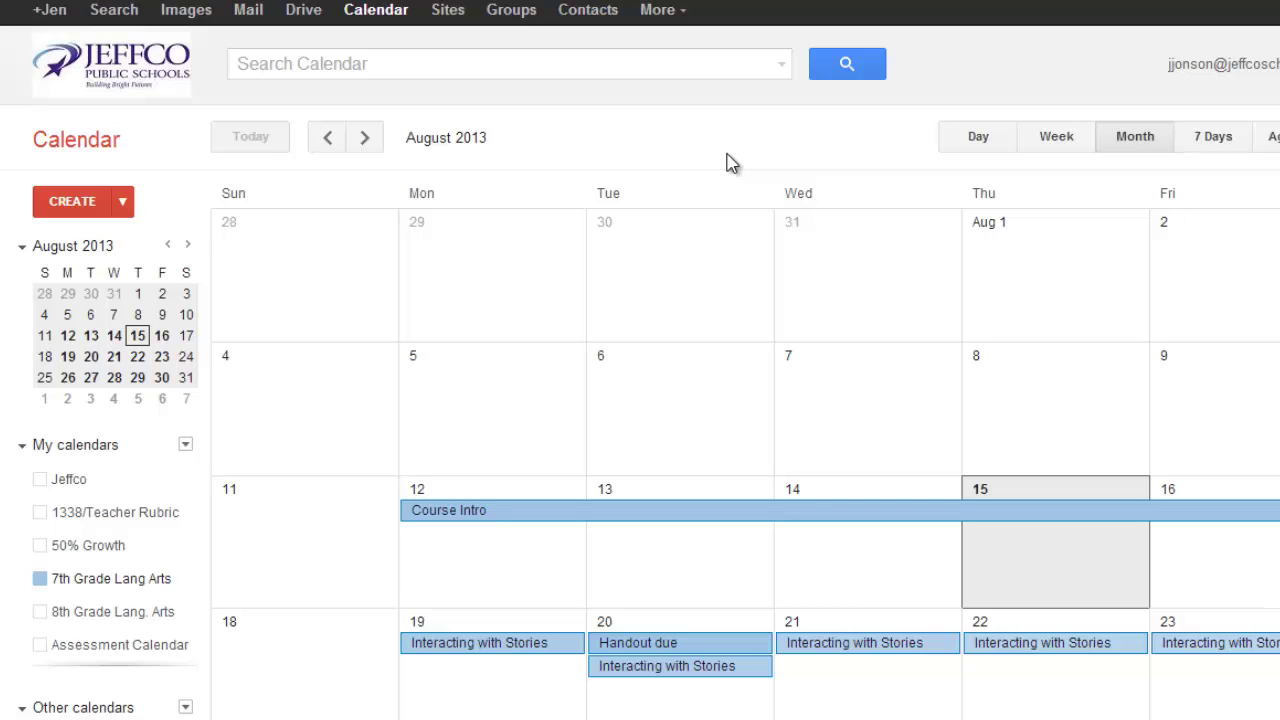
# Step: Review the sharing settings of the 7th Grade Lang Arts calendar, then return to the calendar view
pyautogui.click(169, 580)
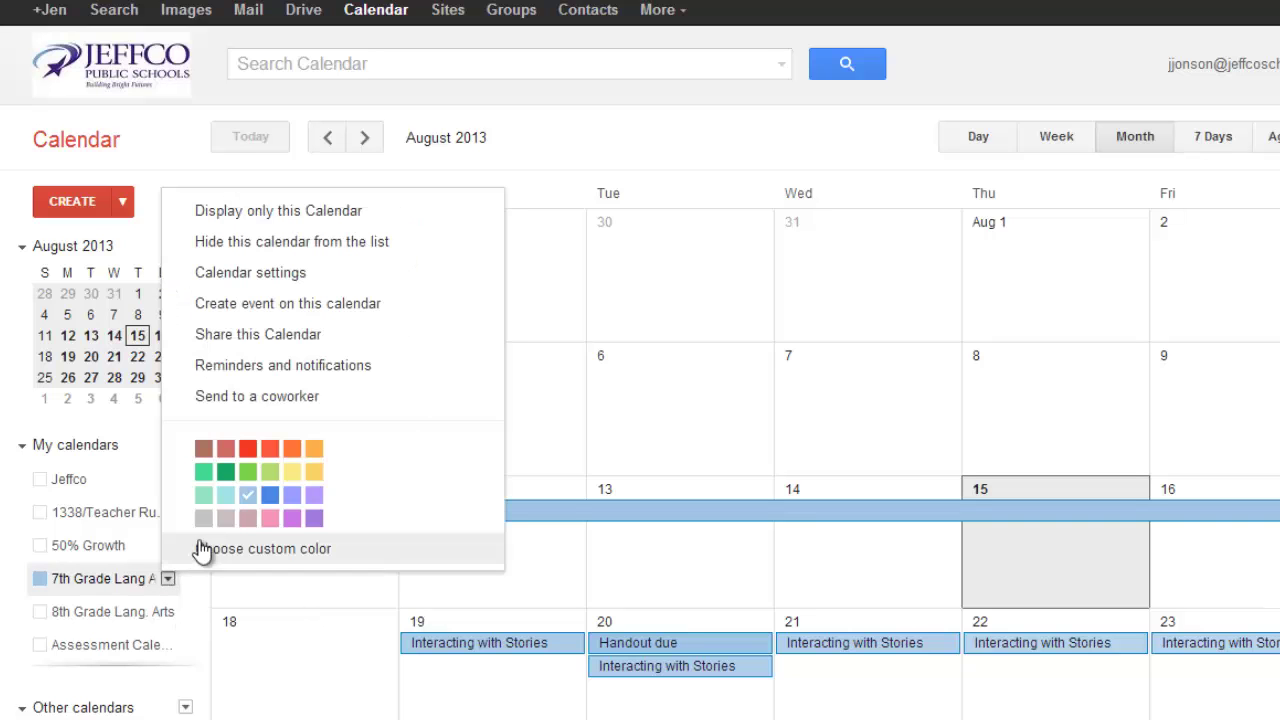
pyautogui.click(286, 338)
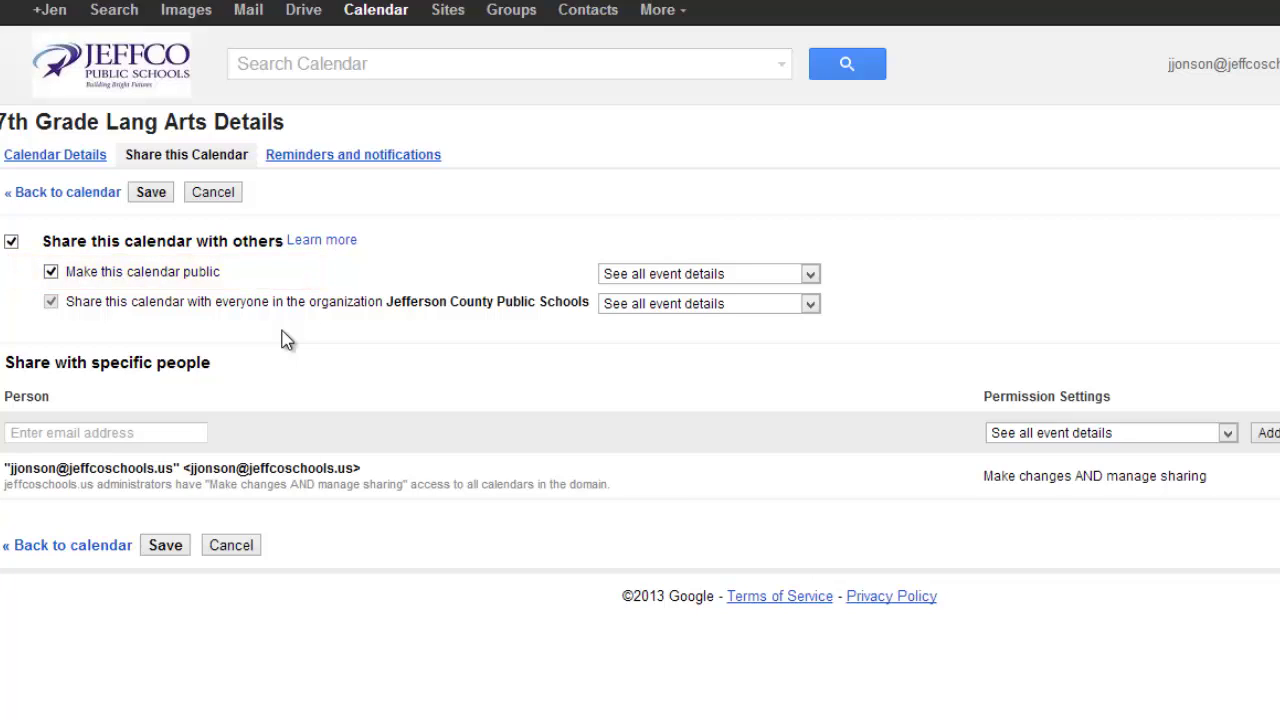
pyautogui.click(78, 195)
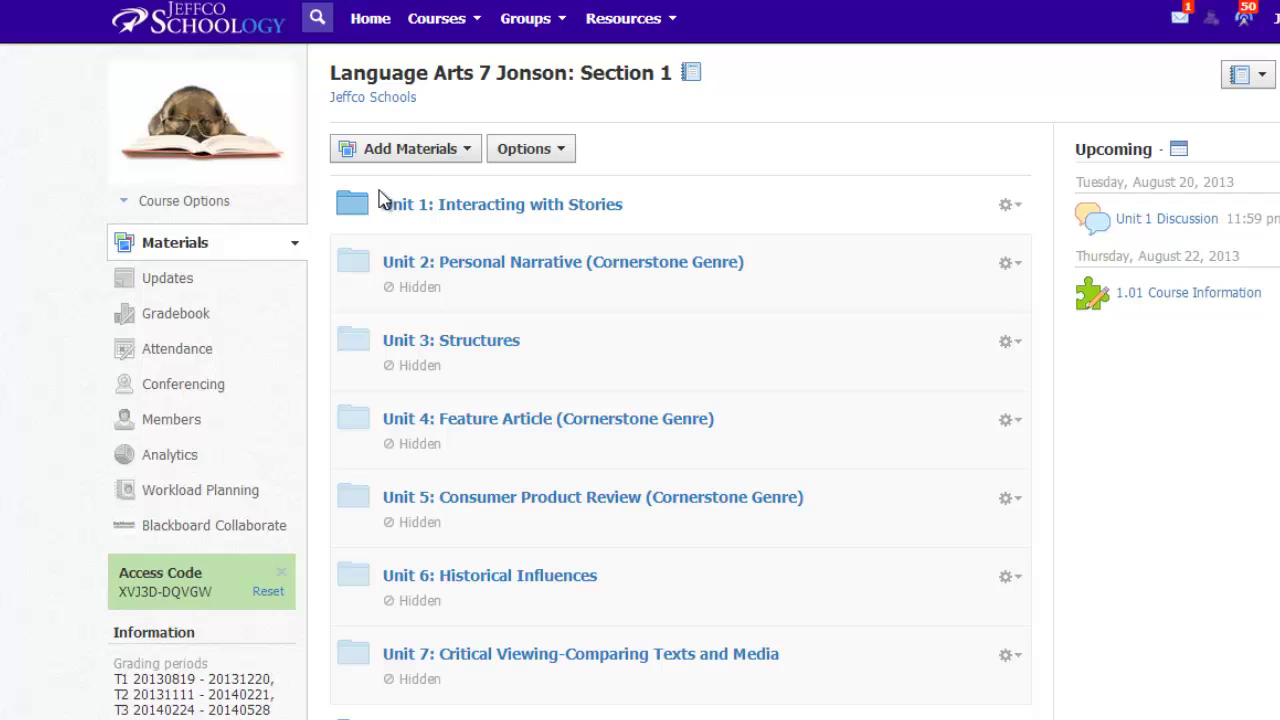
# Step: In the Schoology Language Arts 7 course, create a materials folder titled "Class Calendar"
pyautogui.click(418, 152)
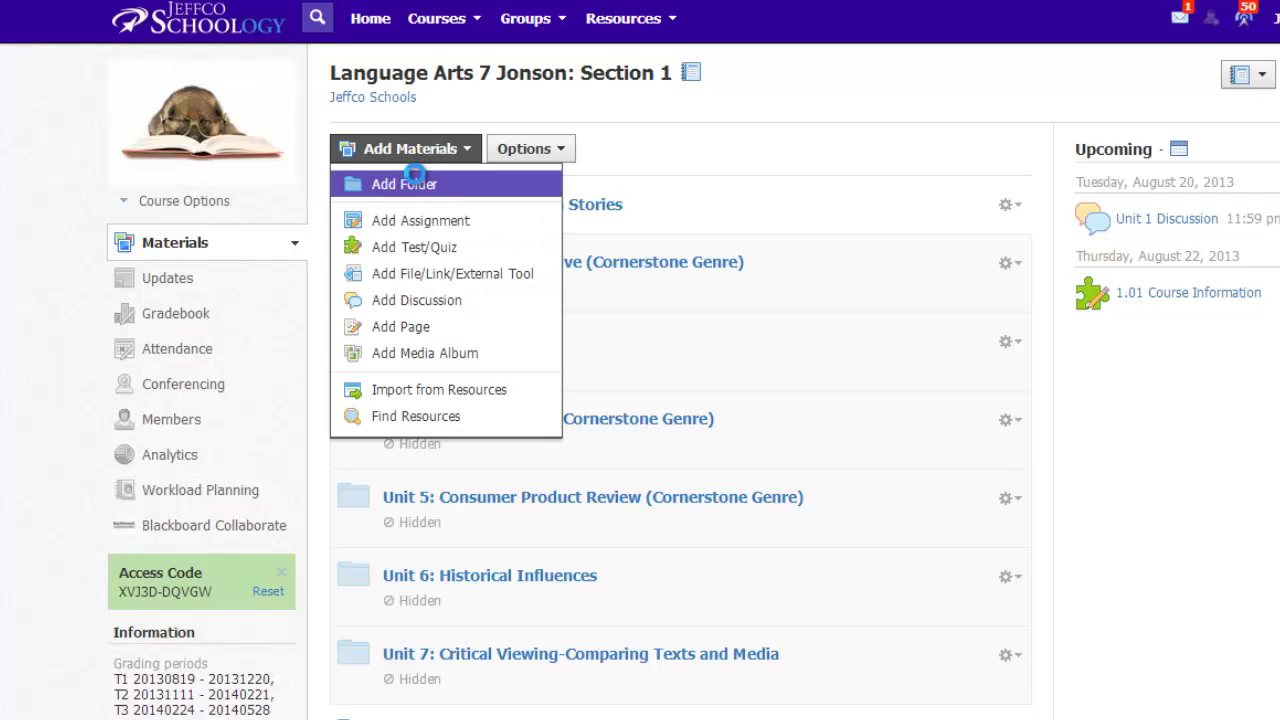
pyautogui.click(415, 180)
pyautogui.write('Class Calendaer')
pyautogui.press('BackSpace')
pyautogui.press('BackSpace')
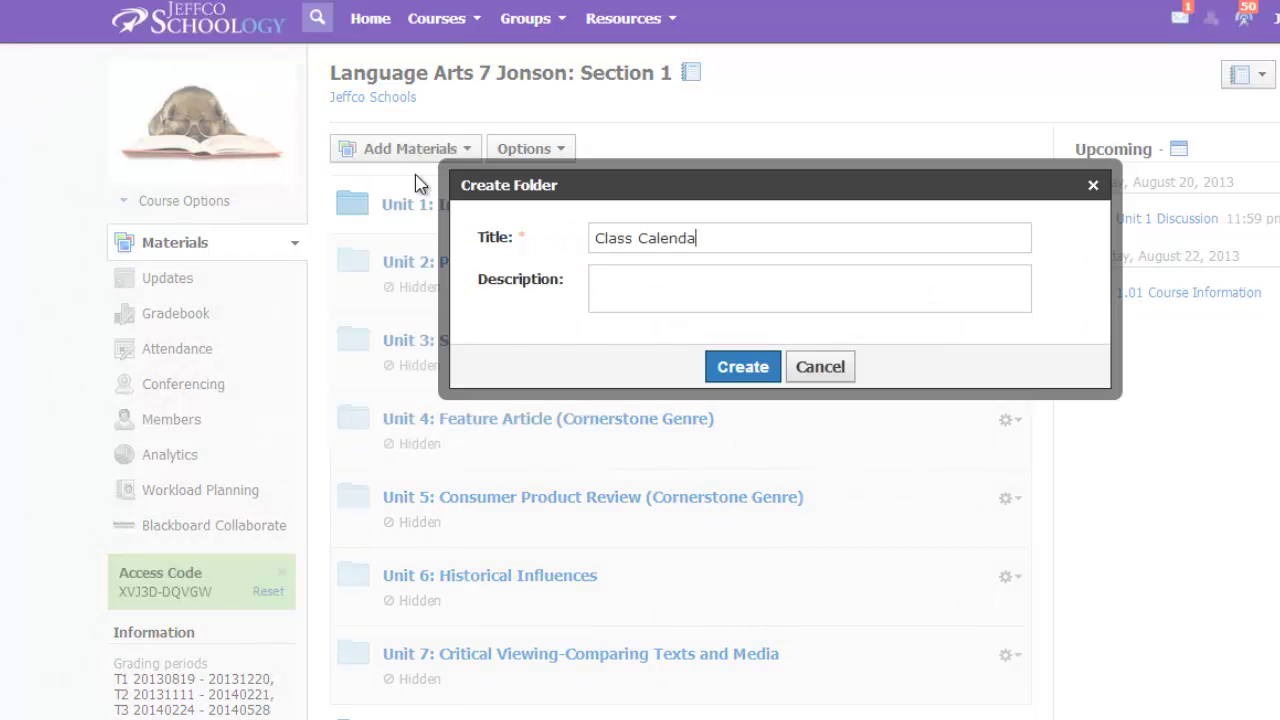
pyautogui.write('r')
pyautogui.click(742, 367)
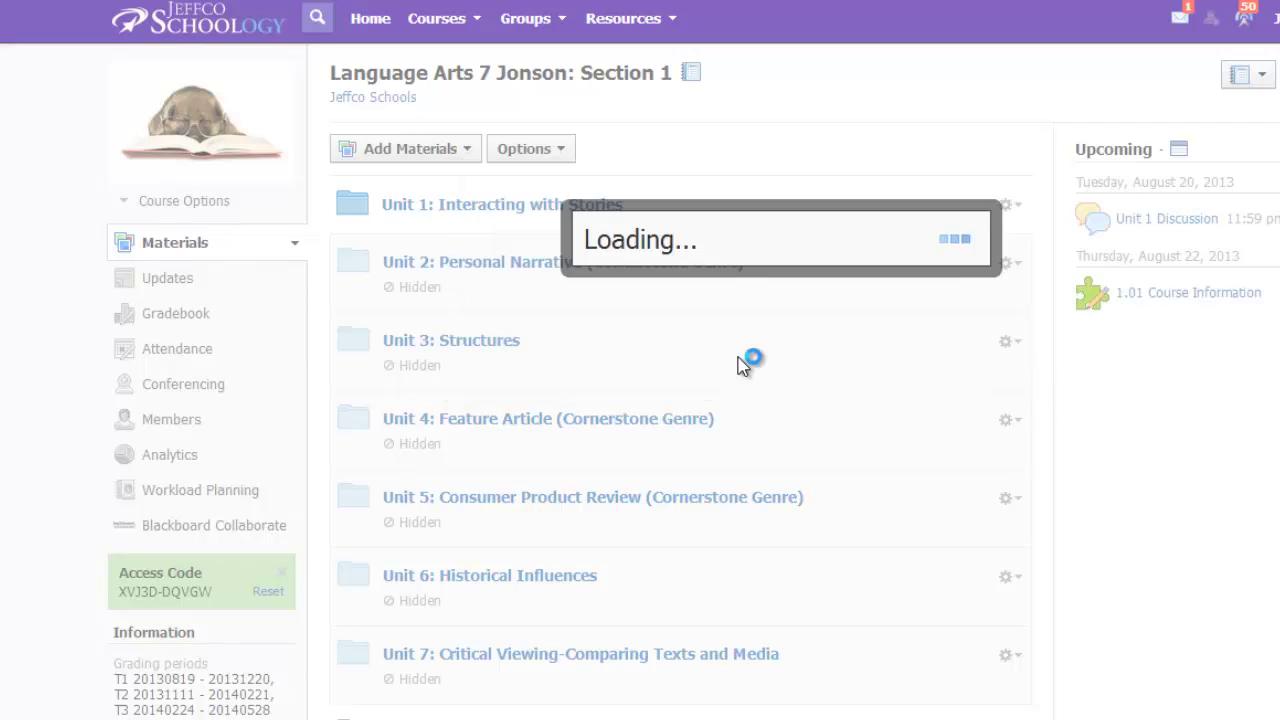
# Step: Reorder the course materials so the Class Calendar folder comes first, above Unit 1, and submit the new order
pyautogui.scroll(-2, 520, 265)
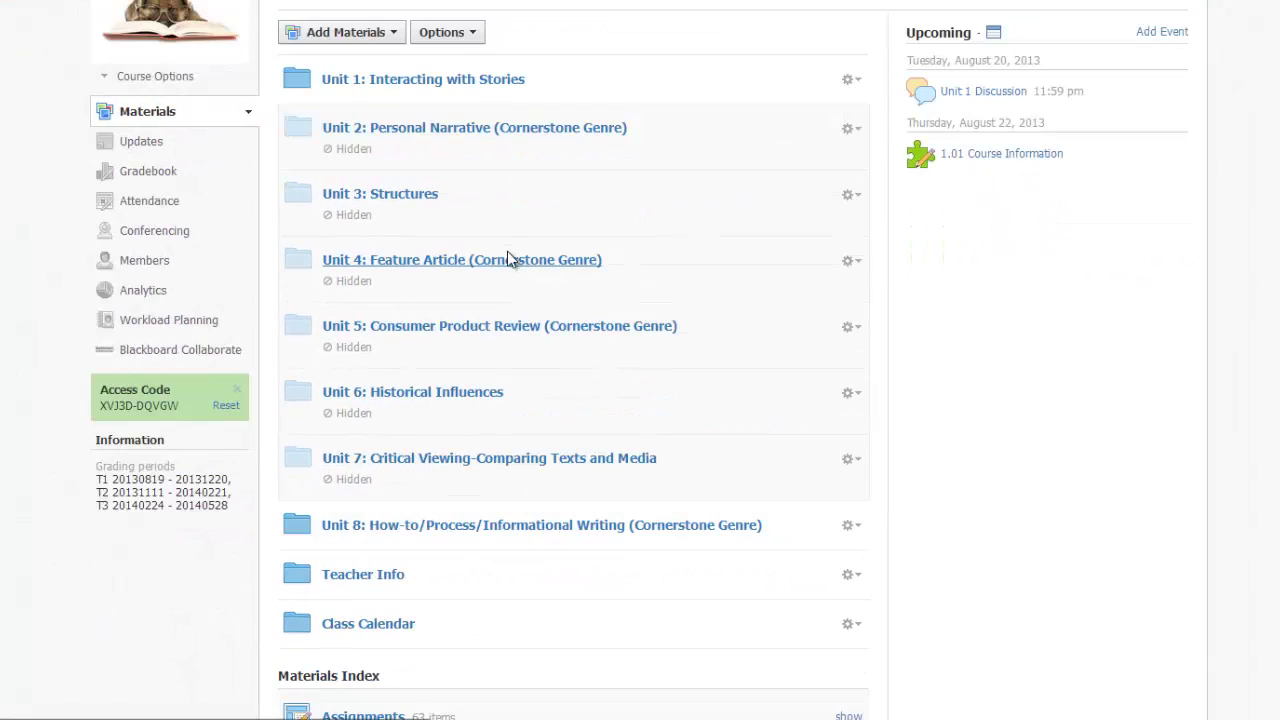
pyautogui.click(444, 42)
pyautogui.click(462, 60)
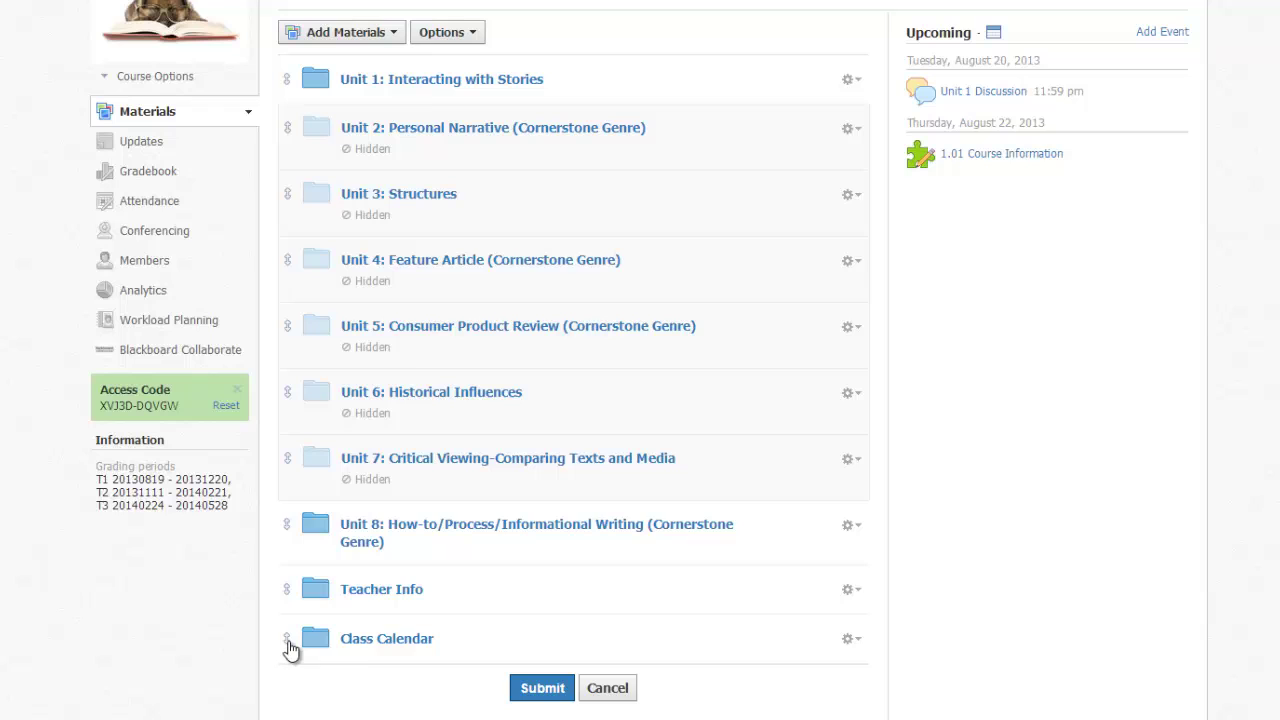
pyautogui.moveTo(290, 650); pyautogui.dragTo(305, 82)
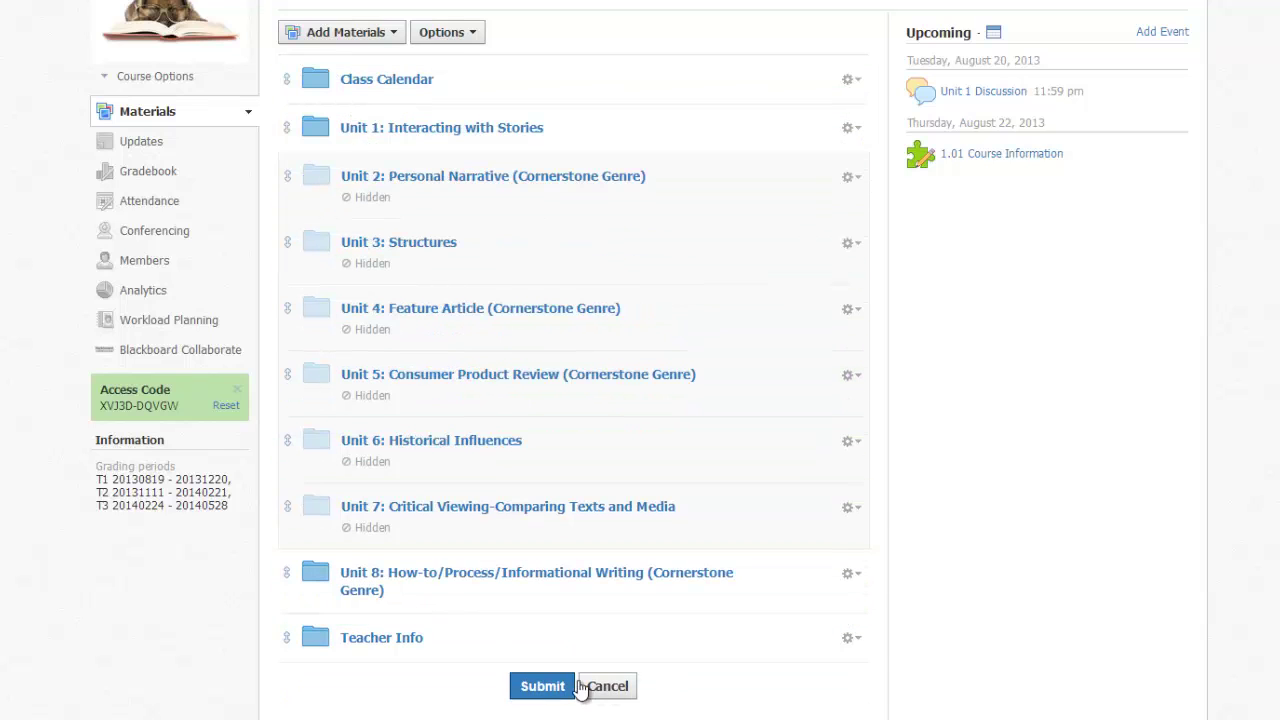
pyautogui.click(538, 686)
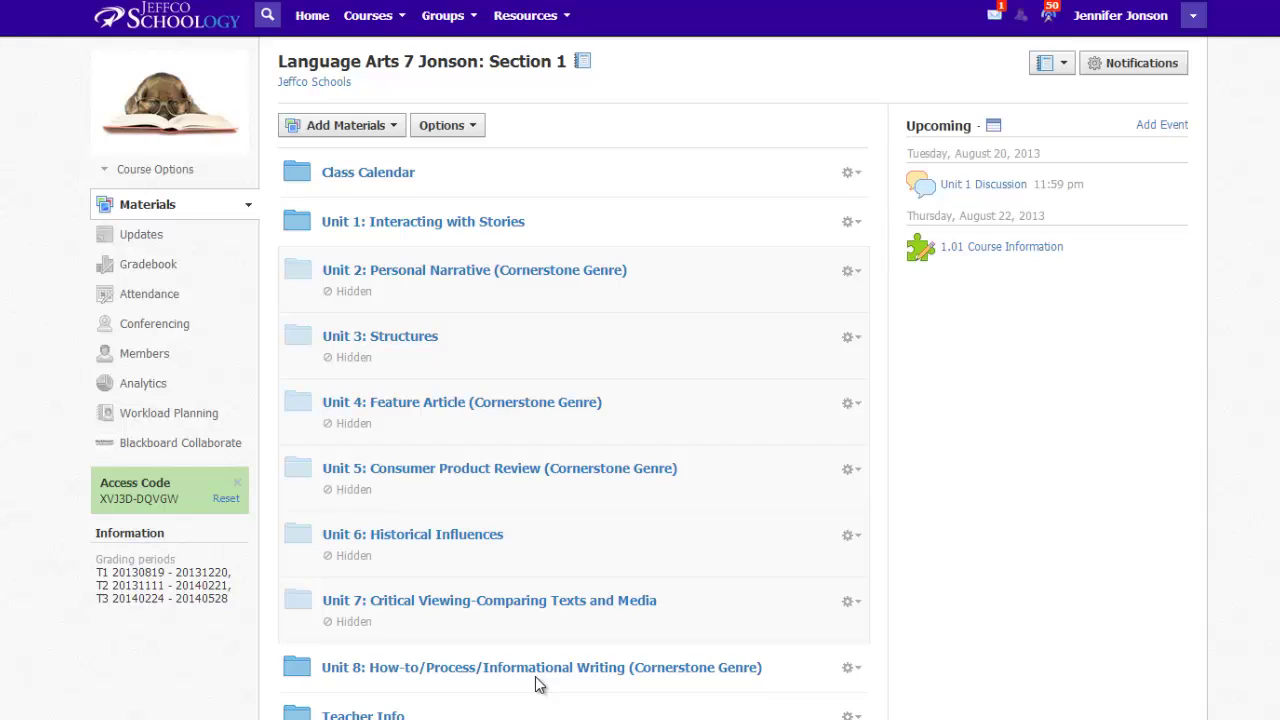
# Step: Start a new page inside the Class Calendar folder and title it "Calendar"
pyautogui.click(386, 176)
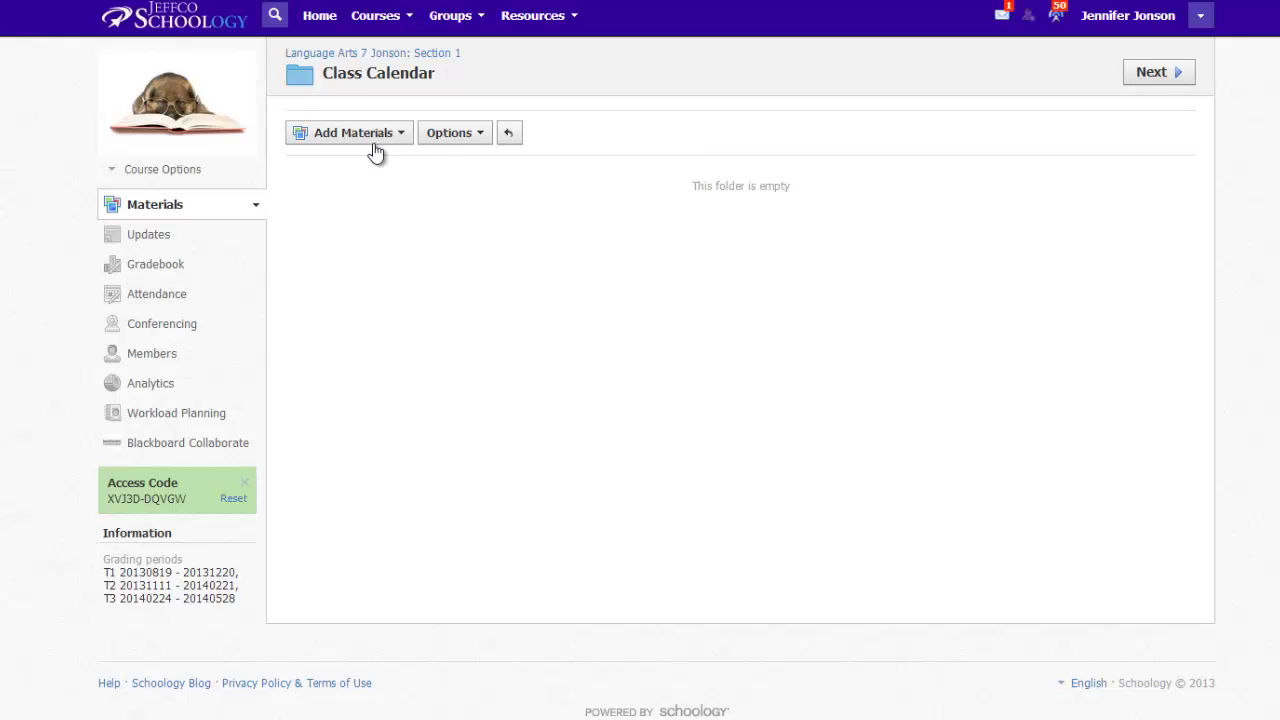
pyautogui.click(370, 138)
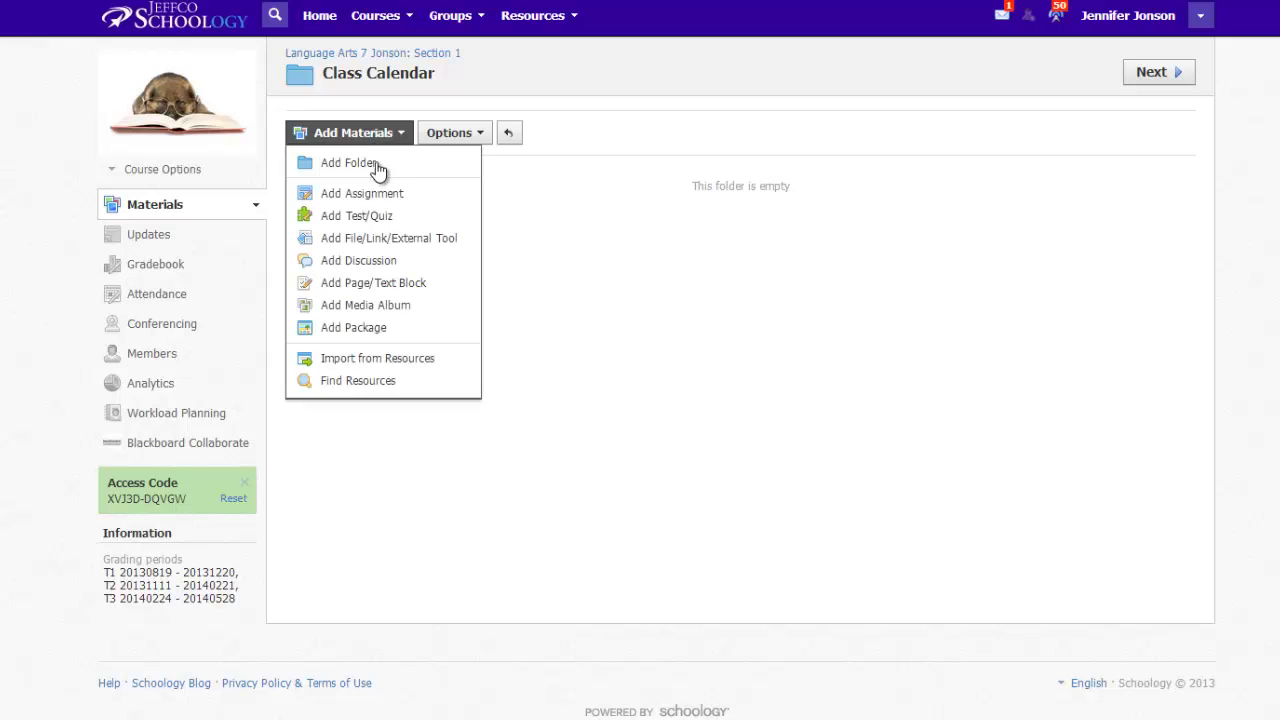
pyautogui.click(393, 289)
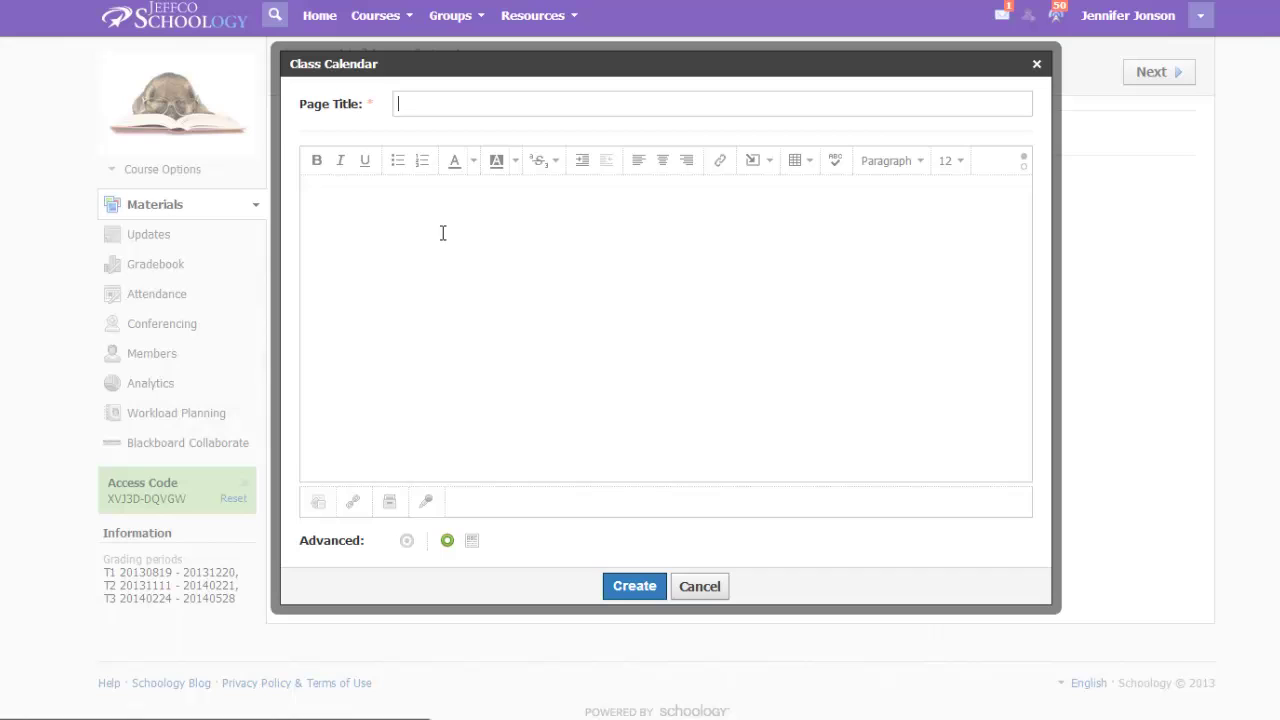
pyautogui.write('Calendar')
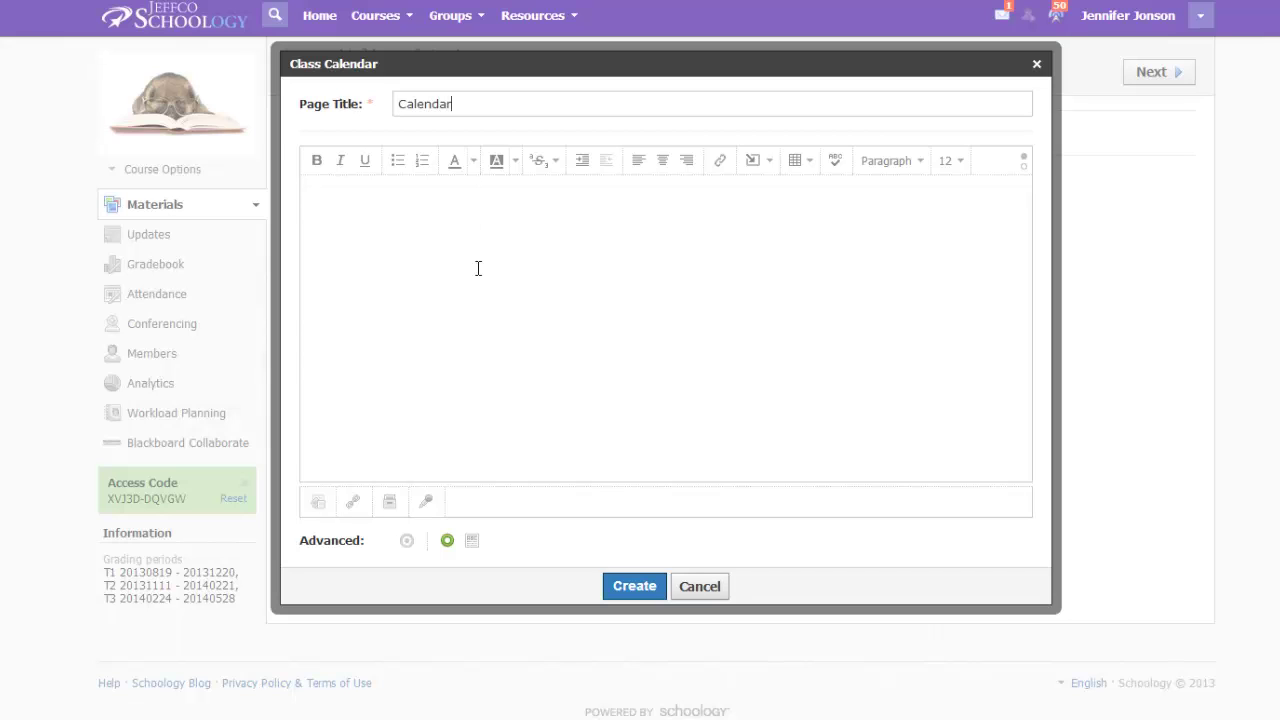
pyautogui.click(478, 272)
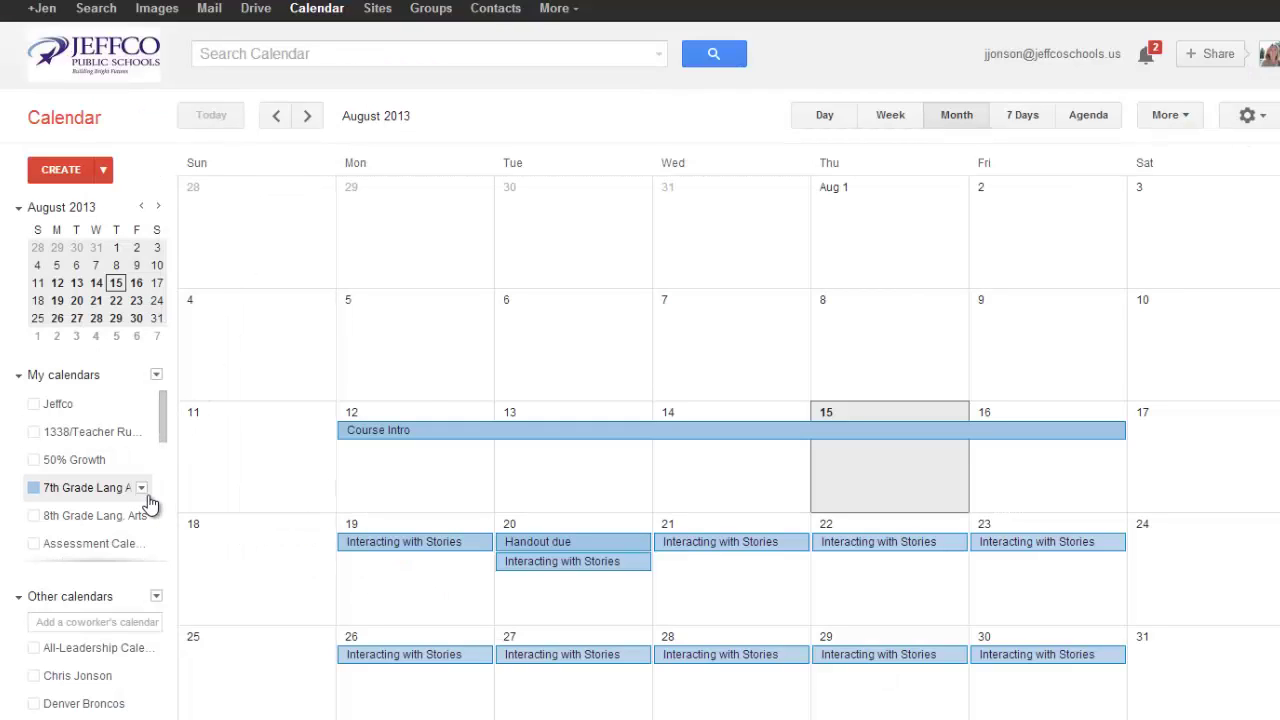
# Step: In Google Calendar, copy the full iframe embed code from the 7th Grade Lang Arts calendar's settings
pyautogui.click(143, 488)
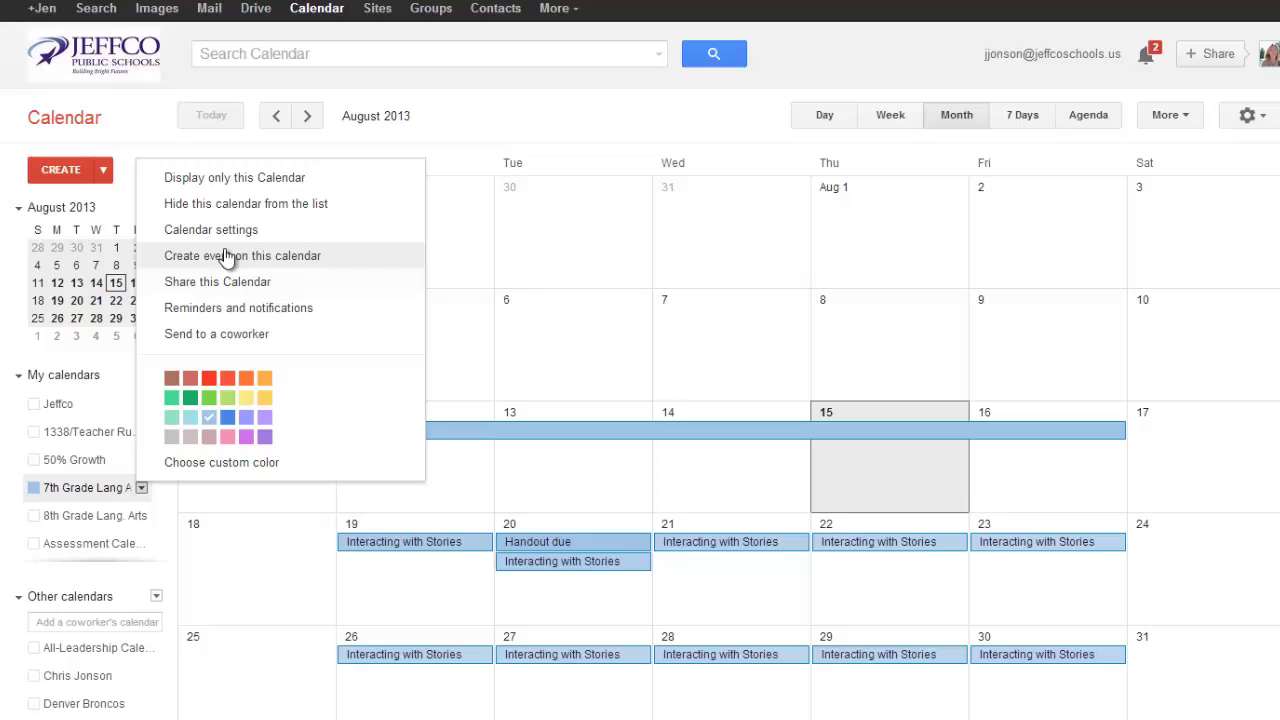
pyautogui.click(199, 231)
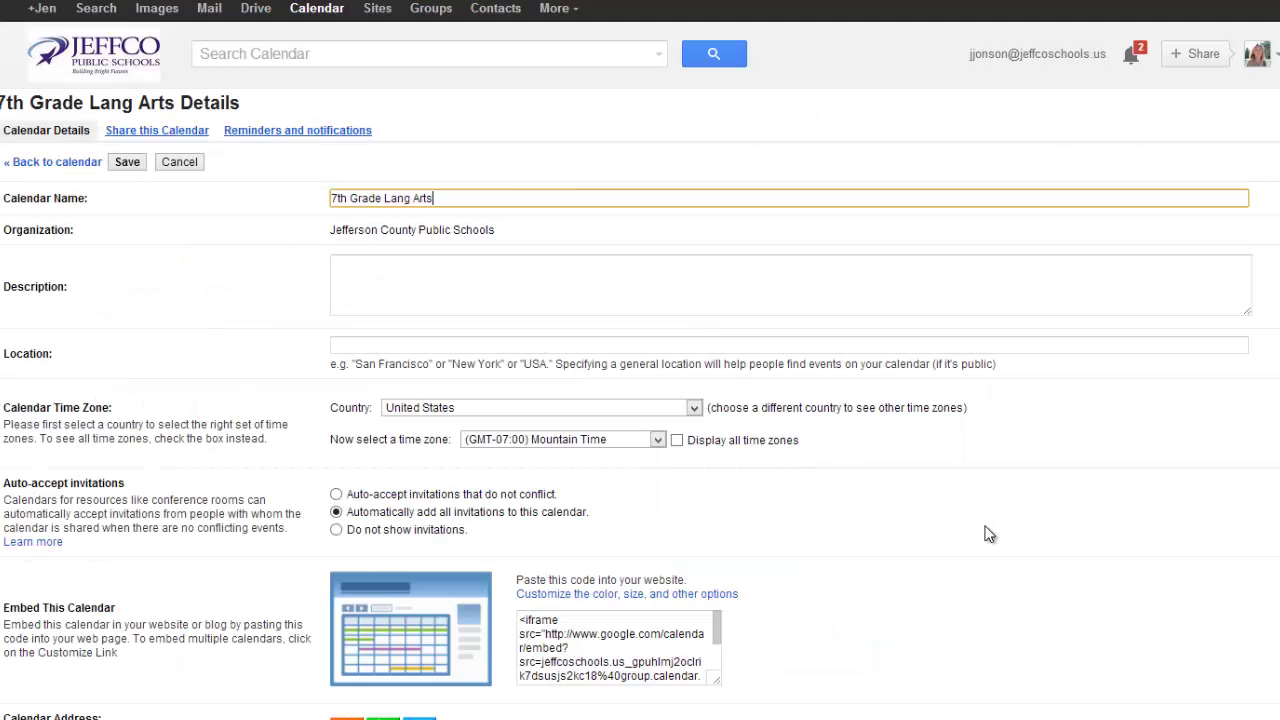
pyautogui.scroll(-2, 985, 533)
pyautogui.click(569, 461)
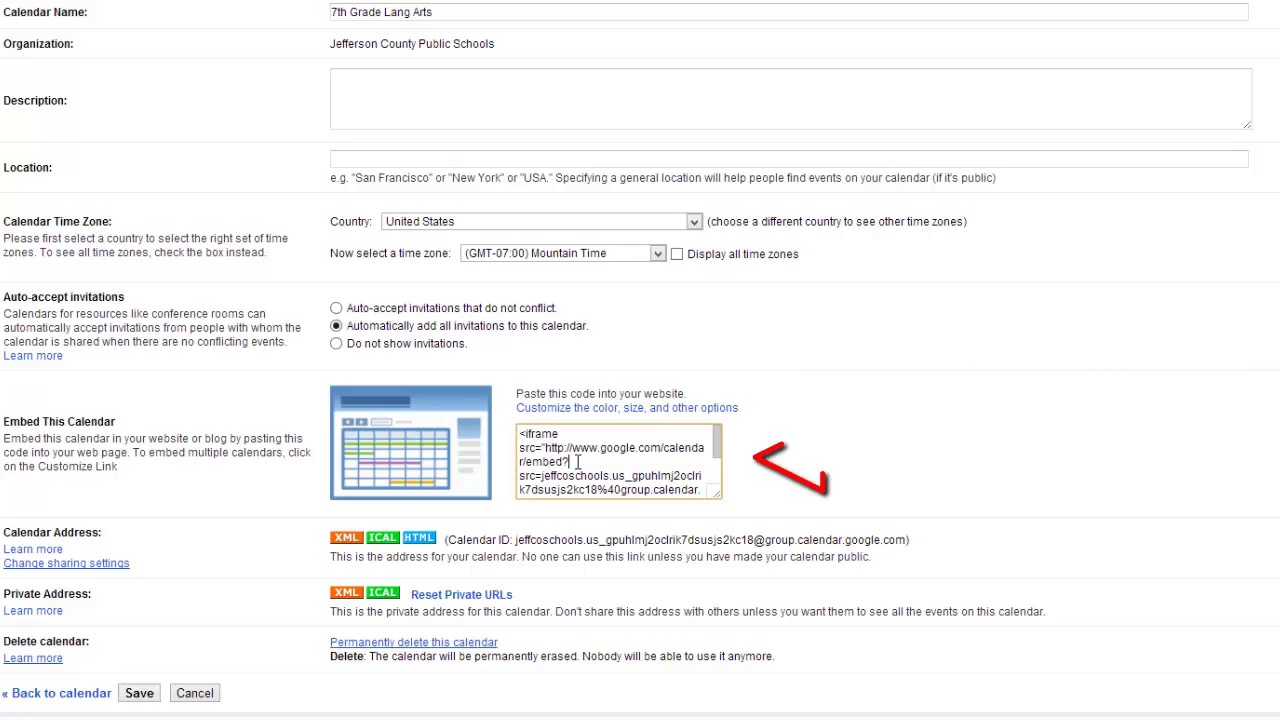
pyautogui.moveTo(519, 434); pyautogui.dragTo(660, 530)
pyautogui.hotkey('ctrl', 'c')
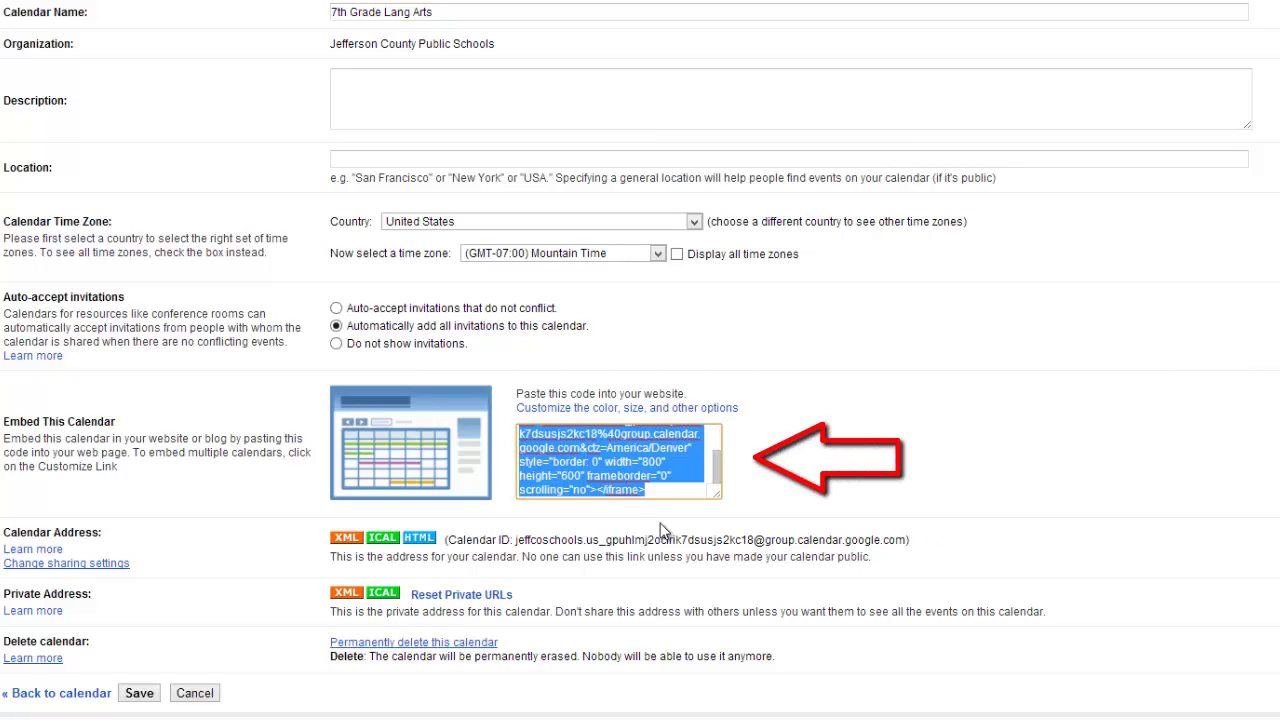
pyautogui.rightClick(653, 469)
pyautogui.click(709, 201)
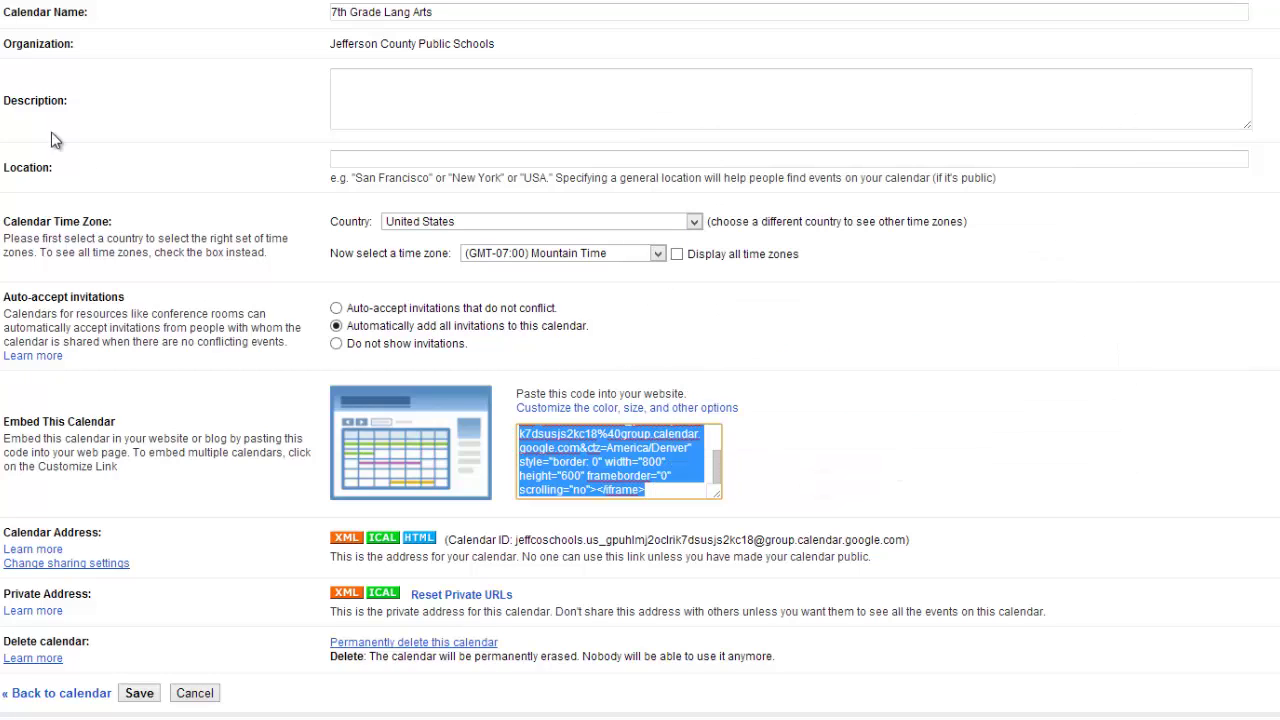
# Step: Back in Schoology, paste the iframe embed code into the Calendar page's HTML source, return to the visual editor and create the page
pyautogui.hotkey('ctrl', 'Tab')
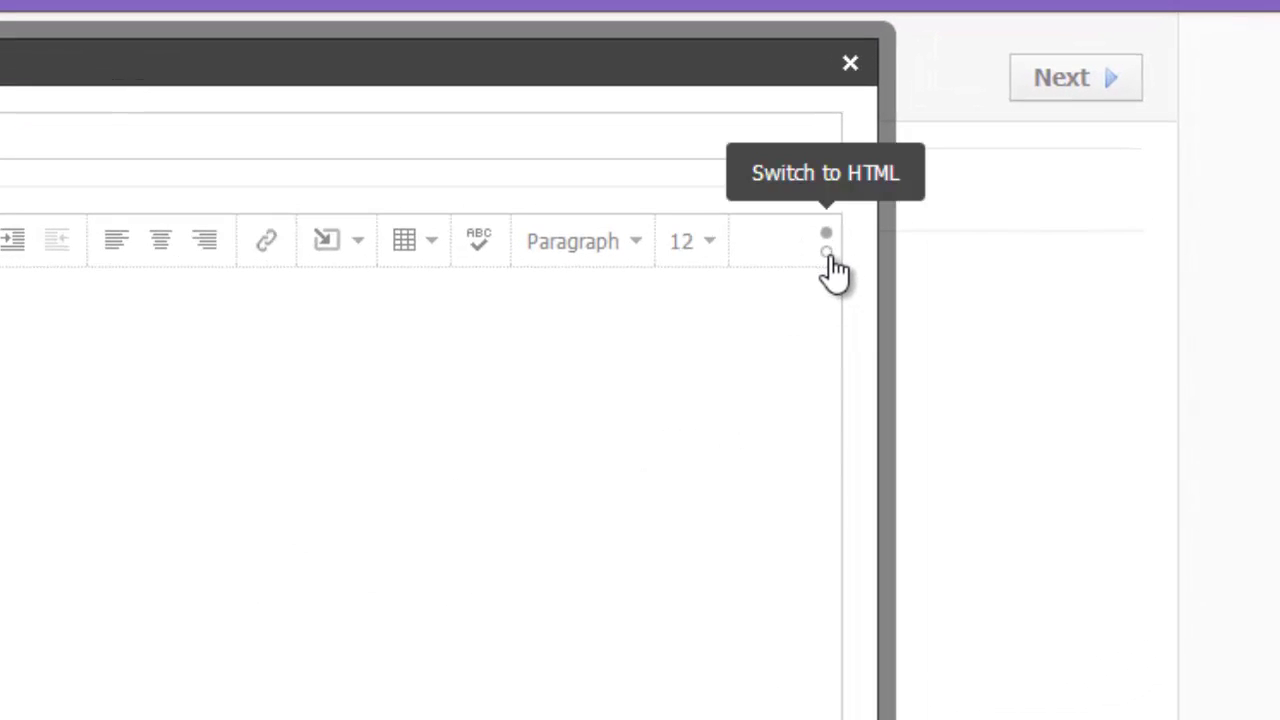
pyautogui.click(827, 253)
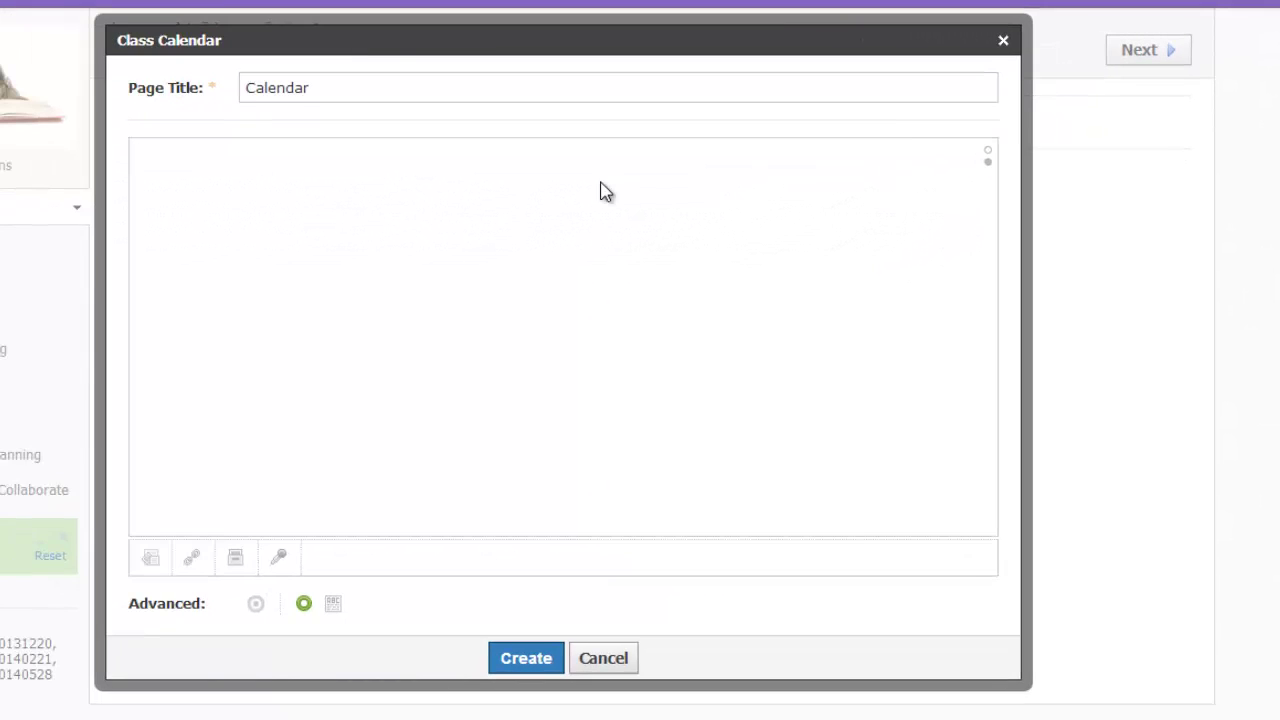
pyautogui.rightClick(603, 187)
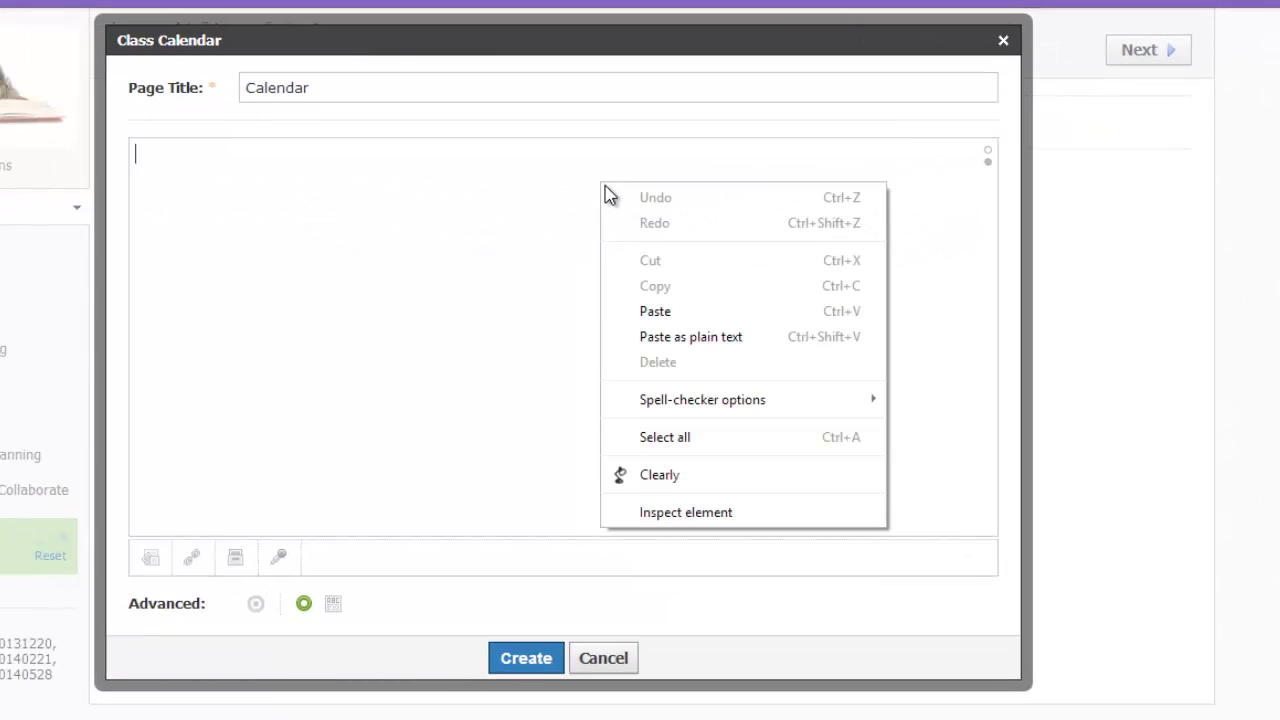
pyautogui.click(647, 309)
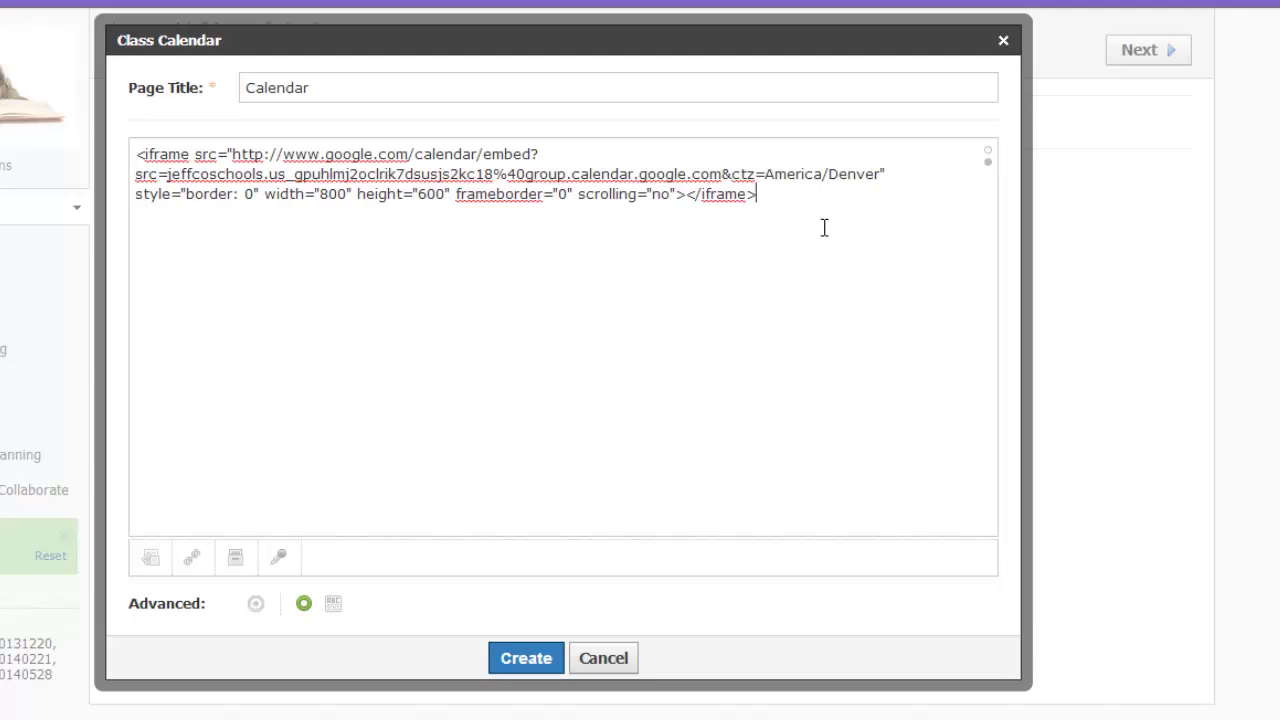
pyautogui.click(986, 158)
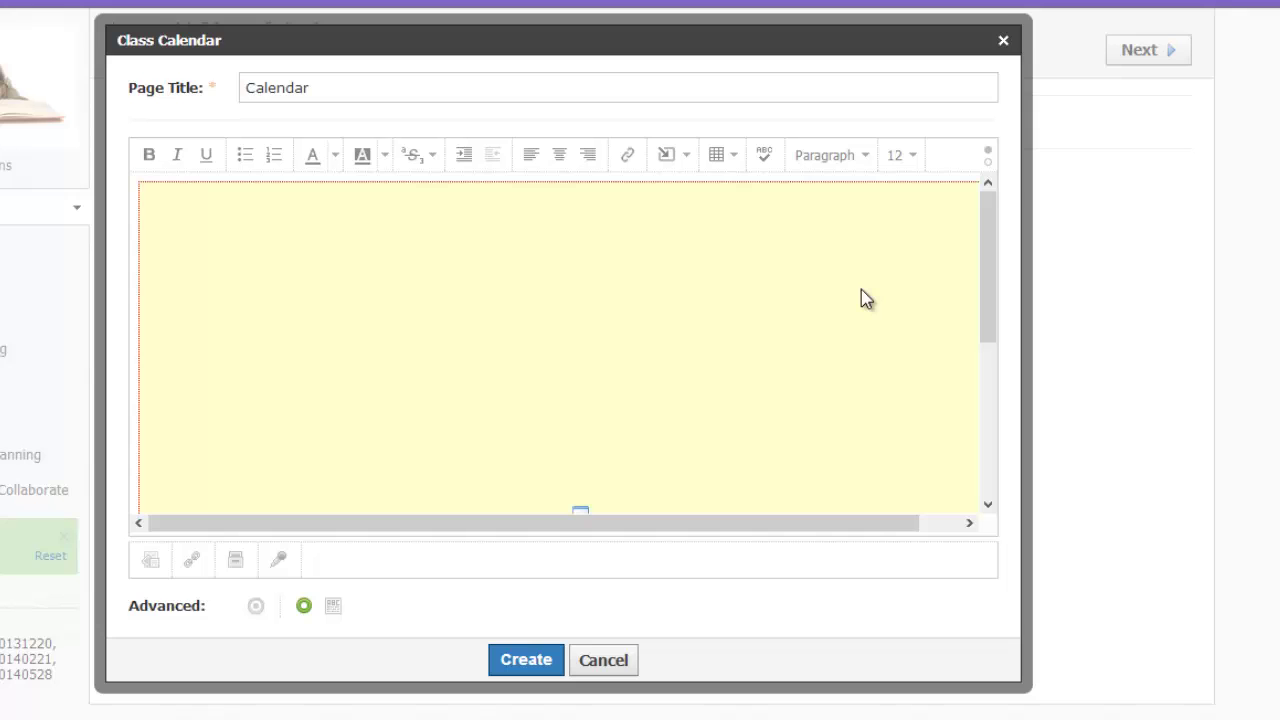
pyautogui.click(545, 662)
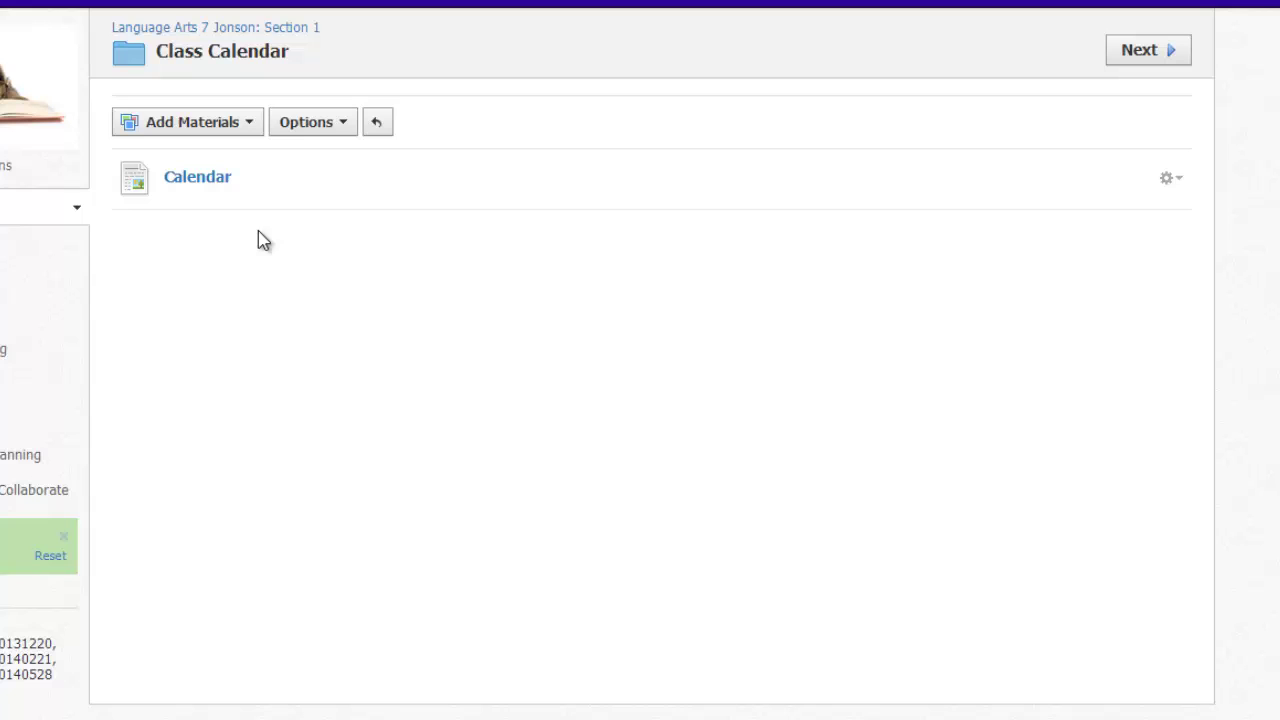
# Step: Open the Calendar page and inspect the embedded calendar's media settings and dimensions, leaving the editor without saving
pyautogui.click(212, 188)
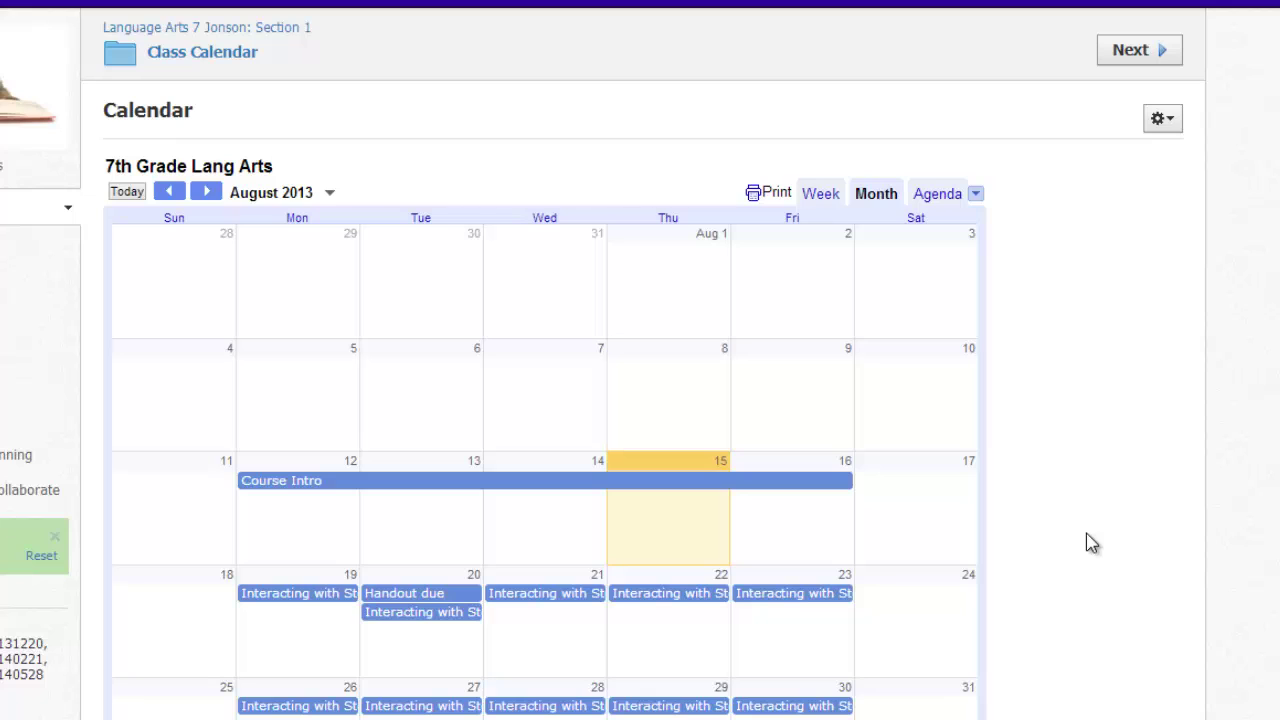
pyautogui.click(1166, 122)
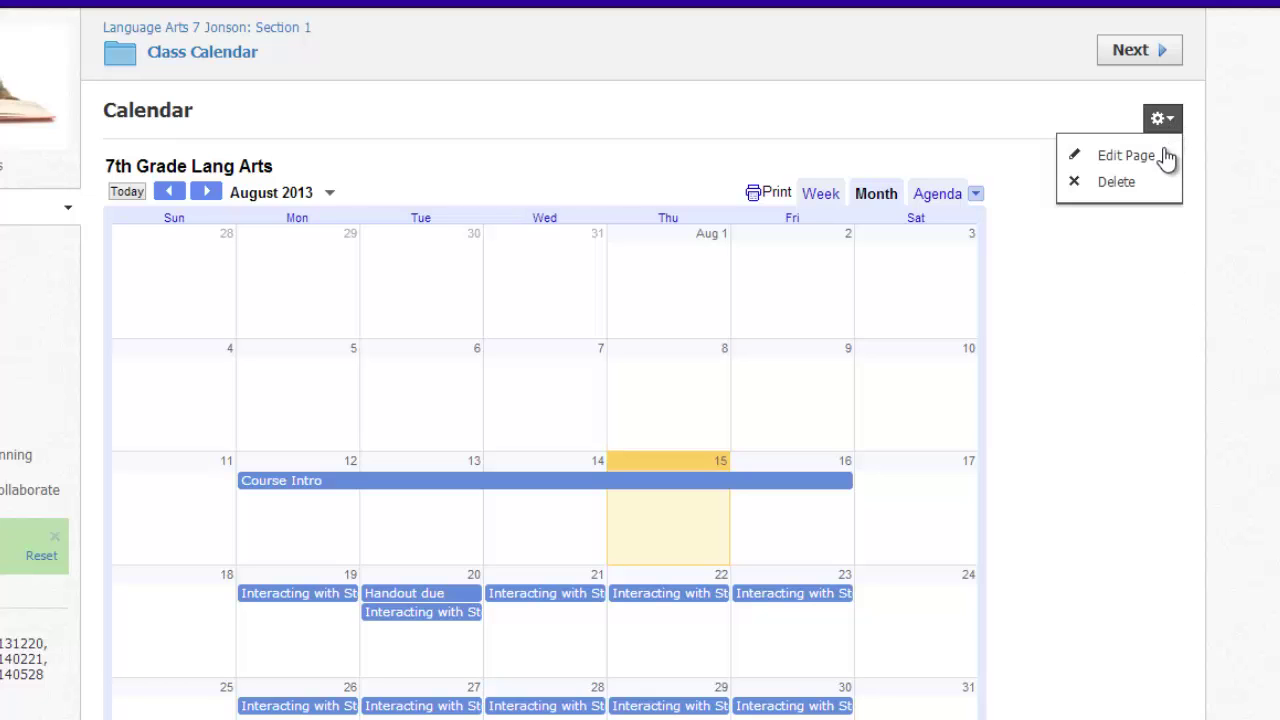
pyautogui.click(1164, 155)
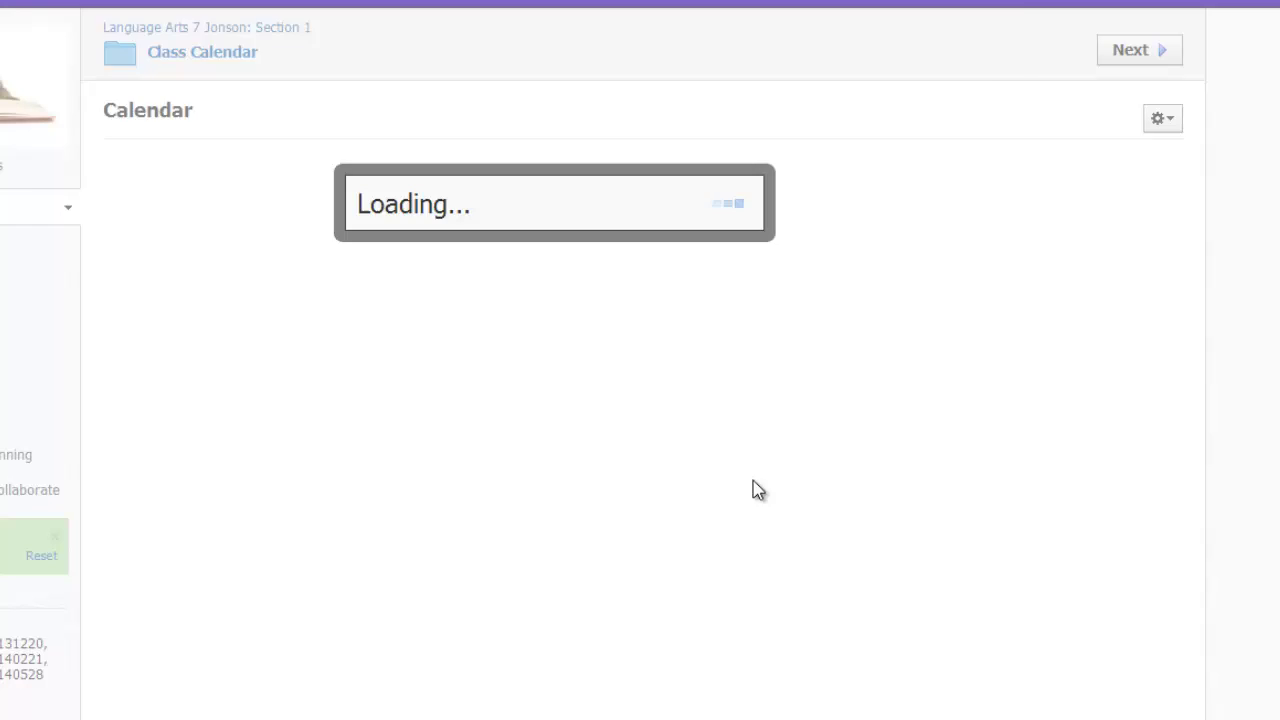
pyautogui.click(173, 245)
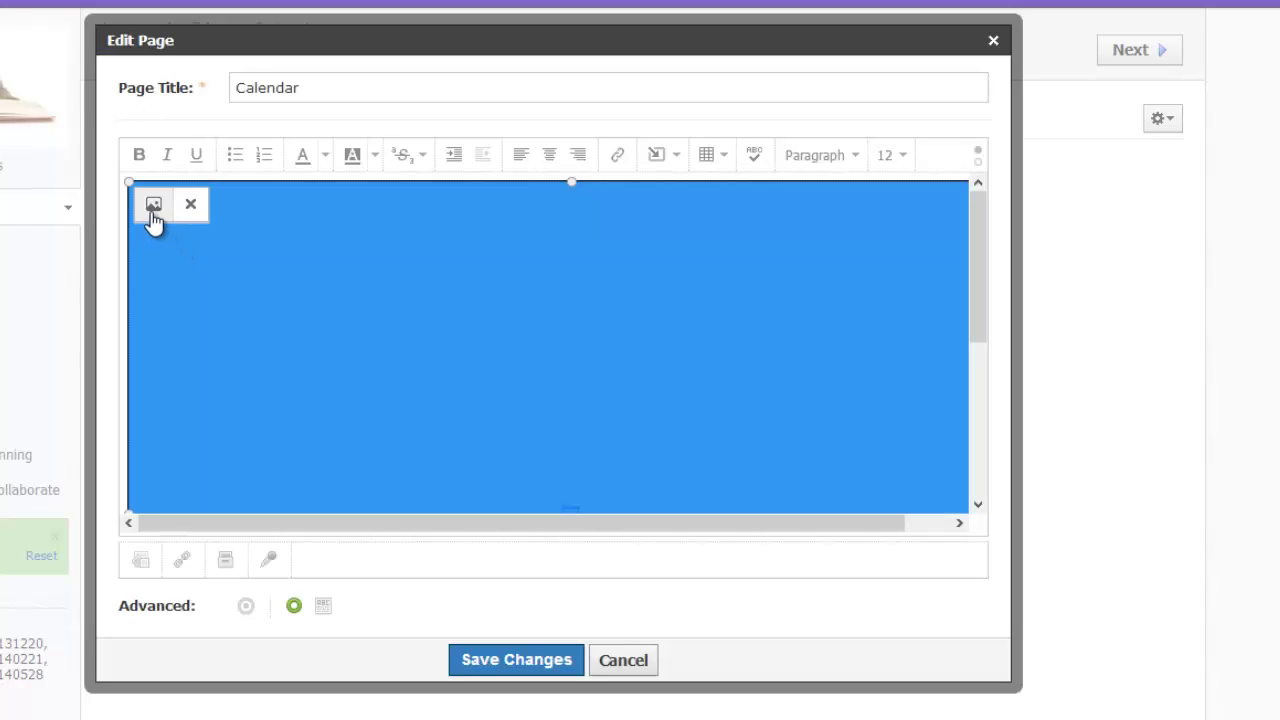
pyautogui.click(153, 206)
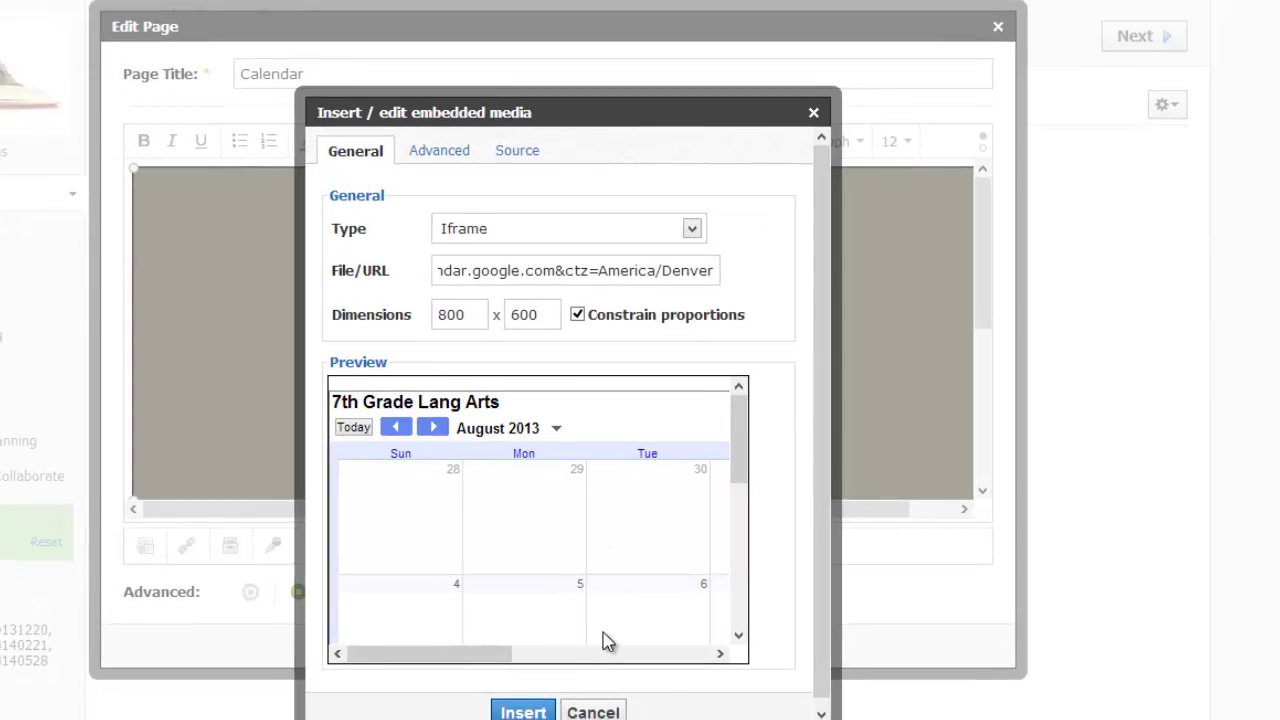
pyautogui.click(607, 665)
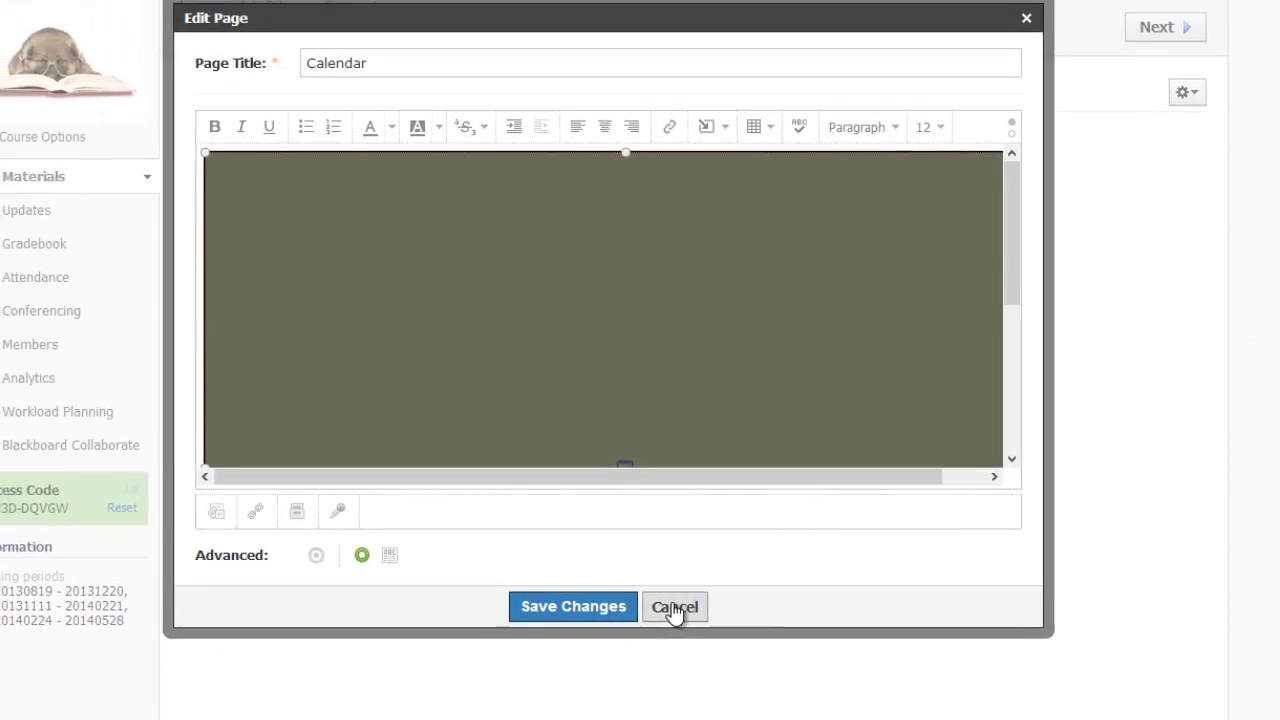
pyautogui.click(643, 603)
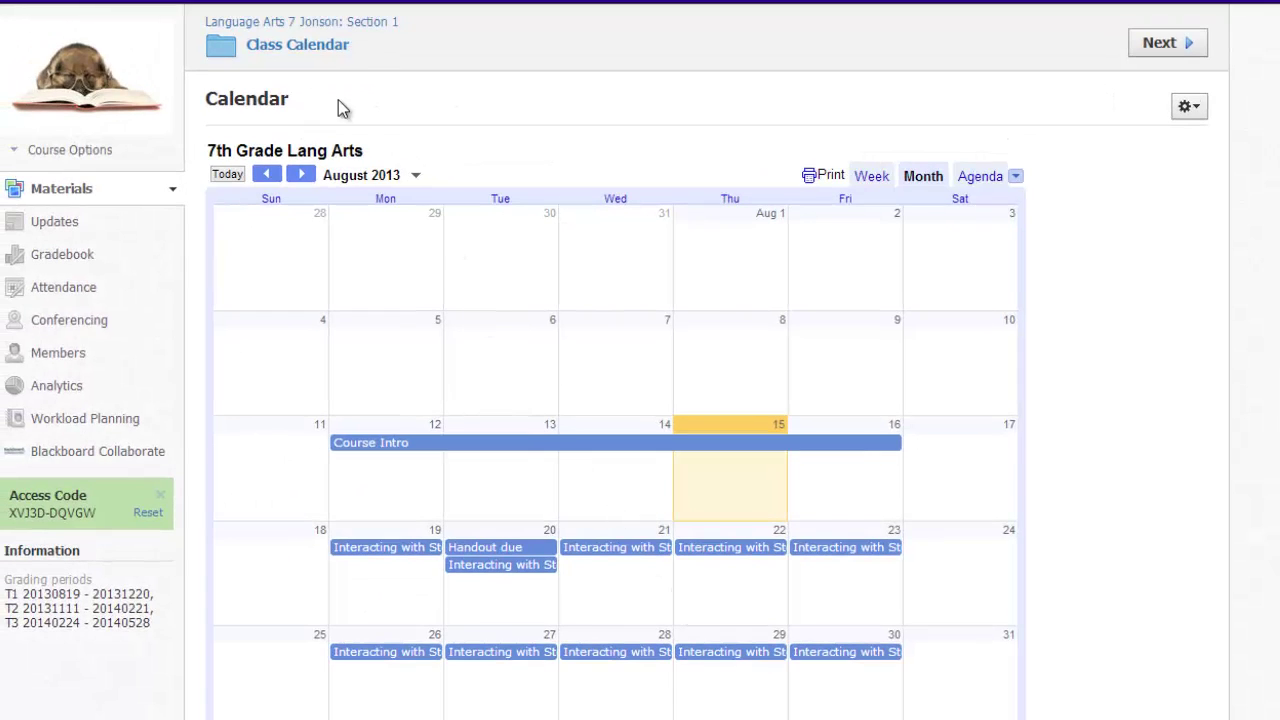
# Step: Turn off the "Display on new page" option for the Calendar page in the Class Calendar folder and save the changes
pyautogui.click(326, 54)
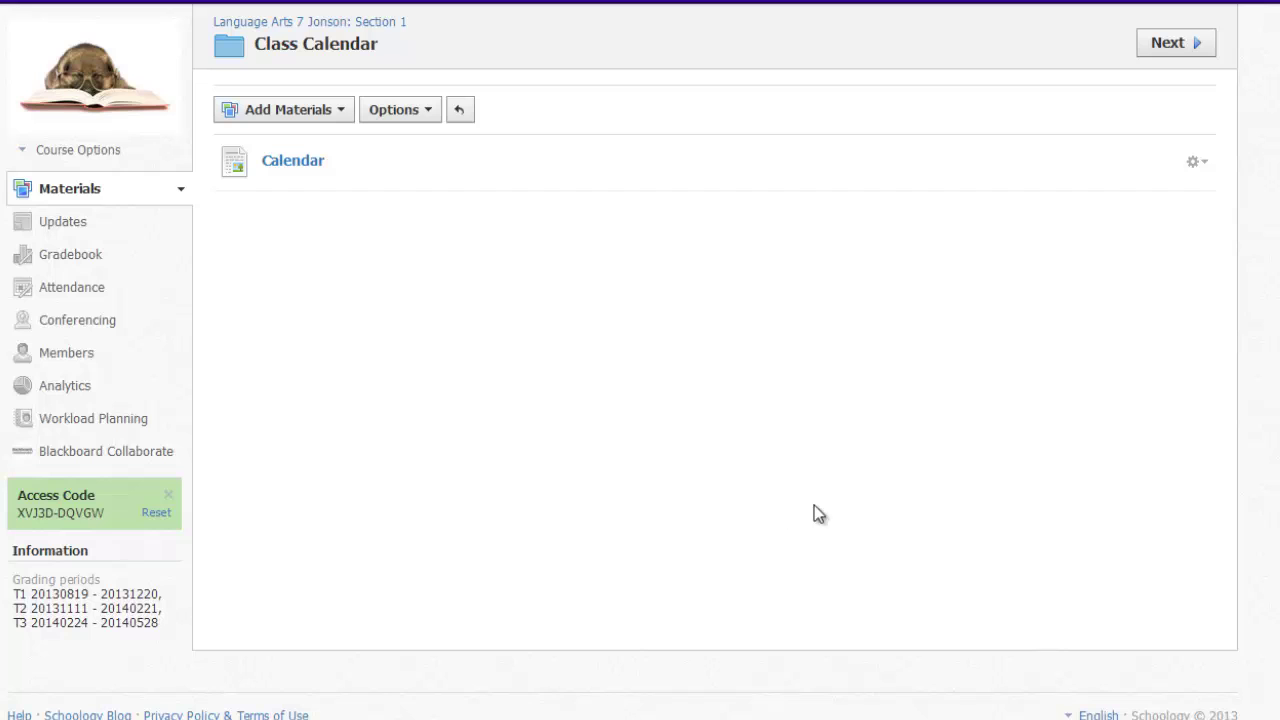
pyautogui.click(1192, 162)
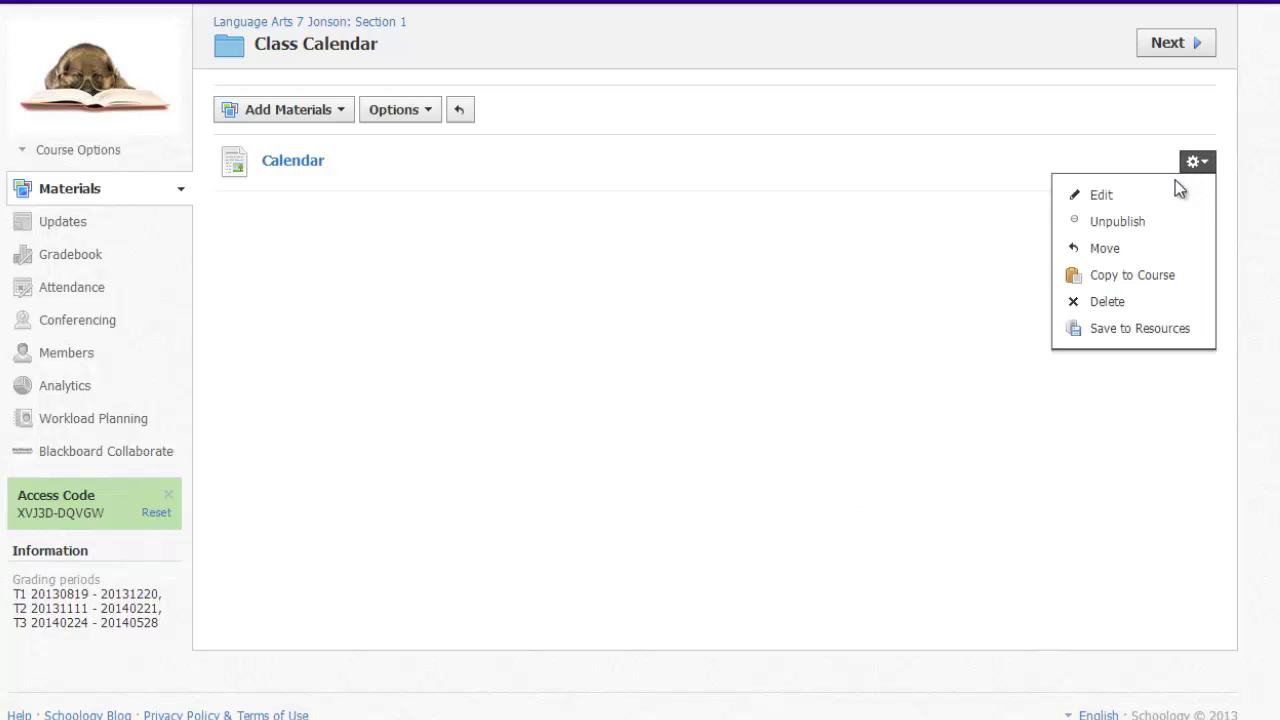
pyautogui.click(1170, 195)
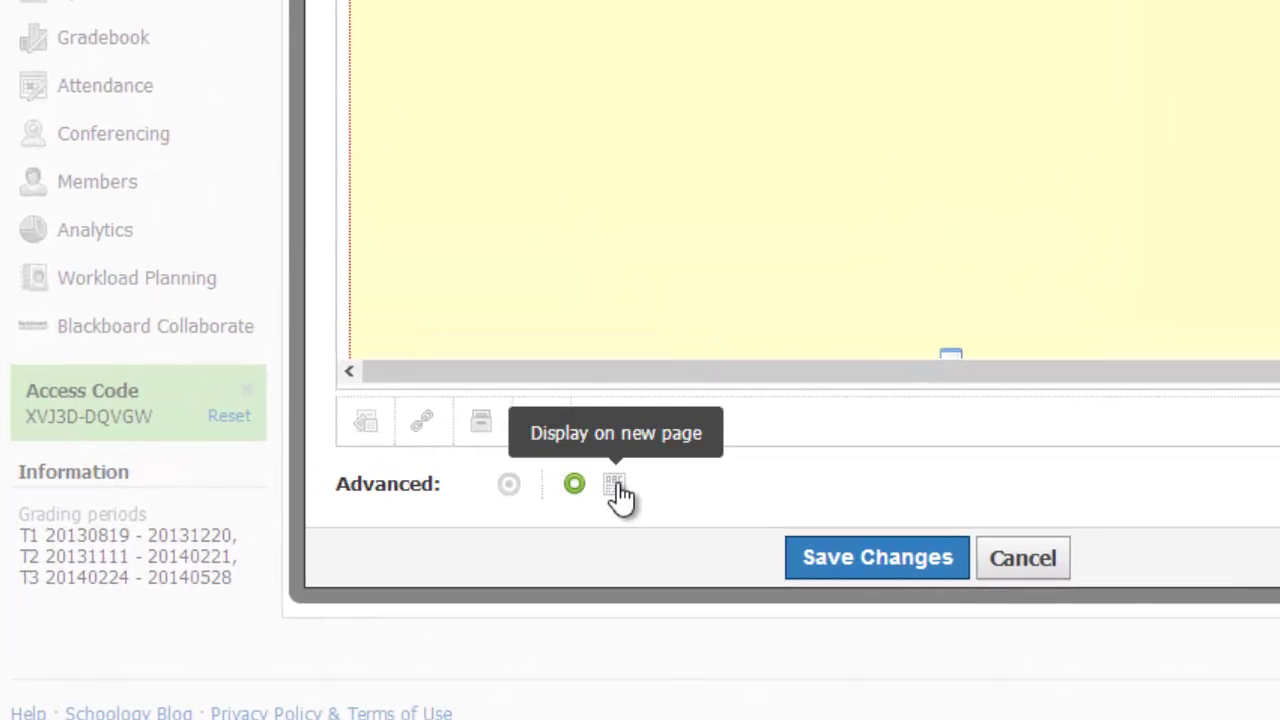
pyautogui.click(617, 486)
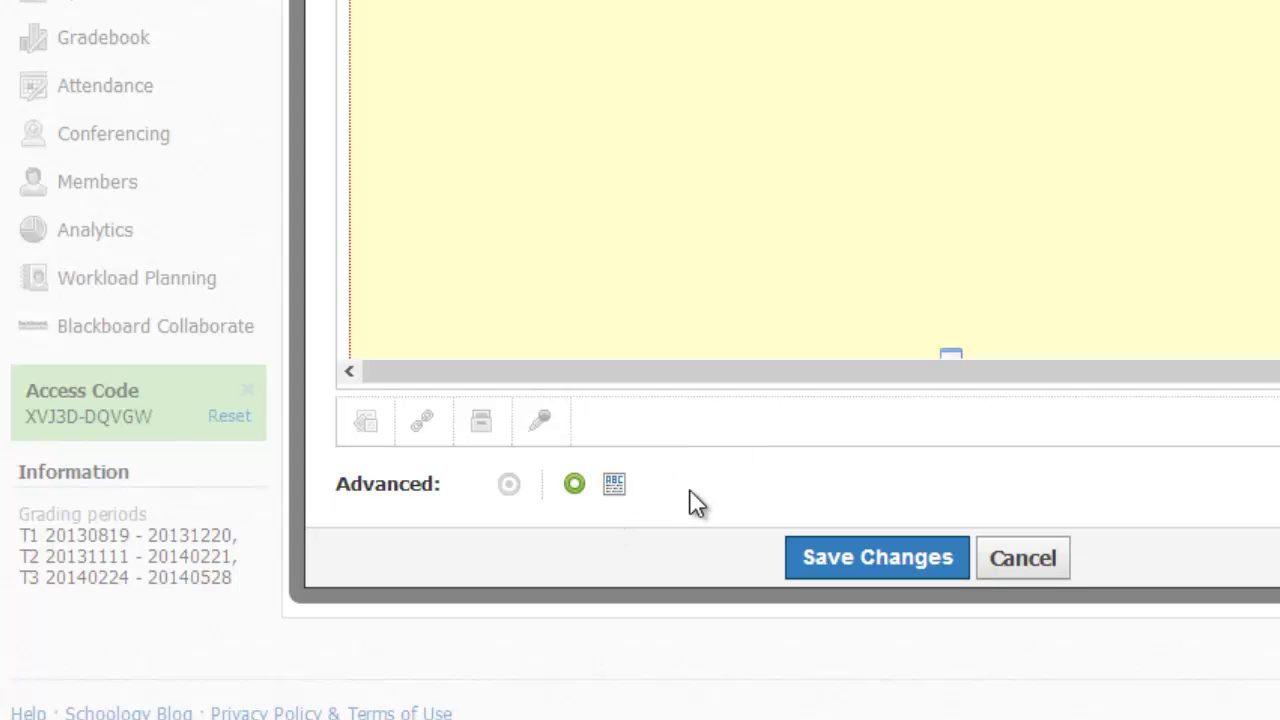
pyautogui.click(906, 560)
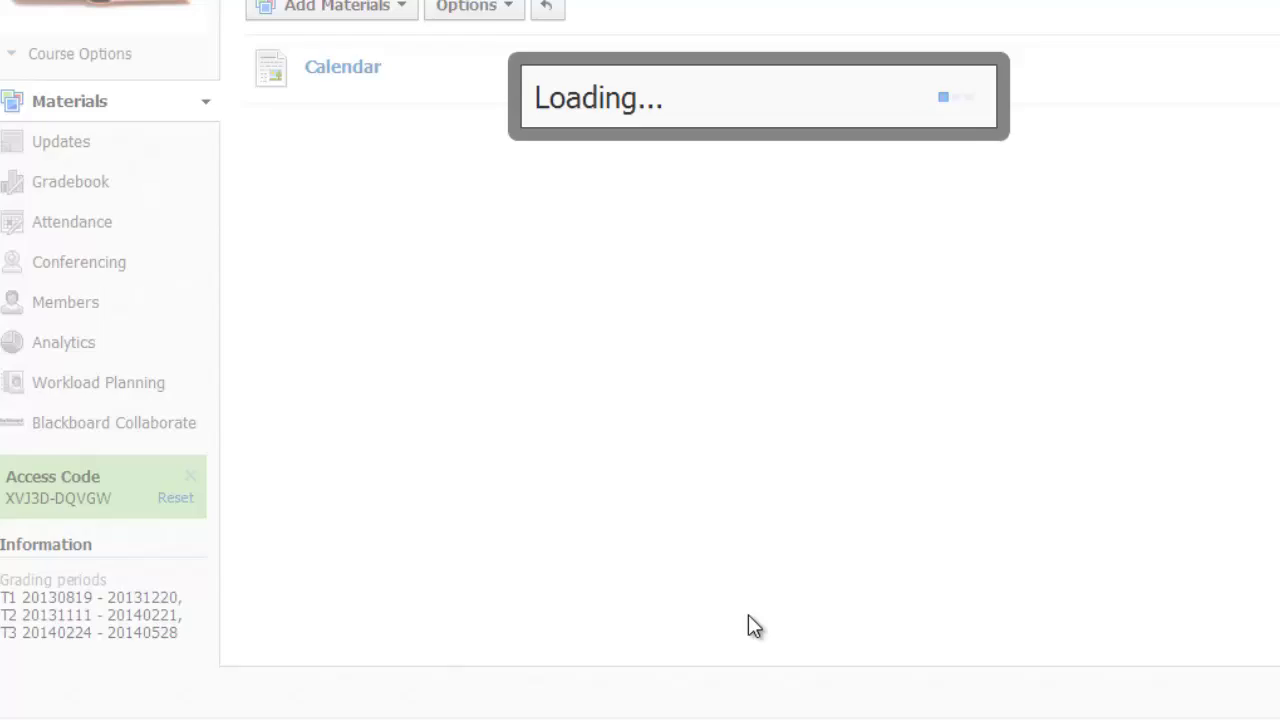